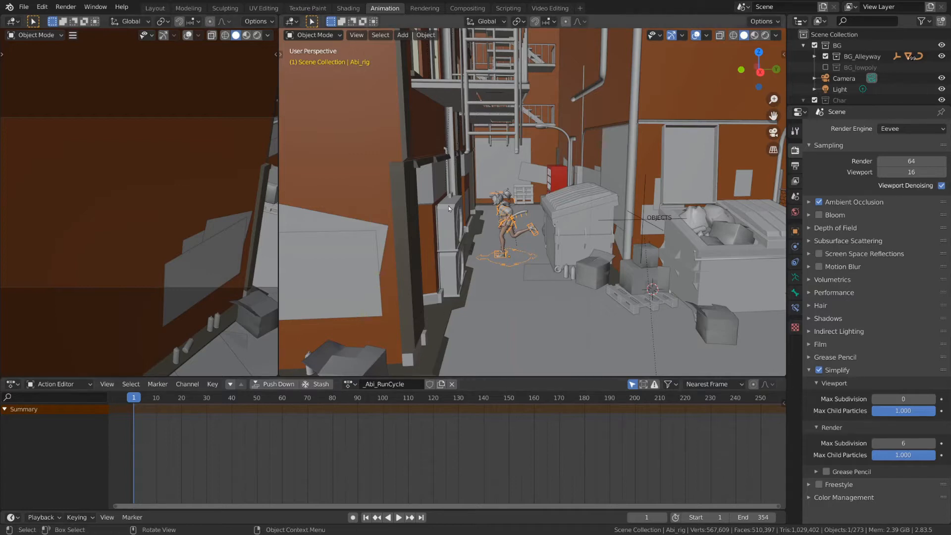
Add a blank Grease Pencil object to the scene and put it into Draw mode.
left_click(402, 35)
mouse_move(460, 113)
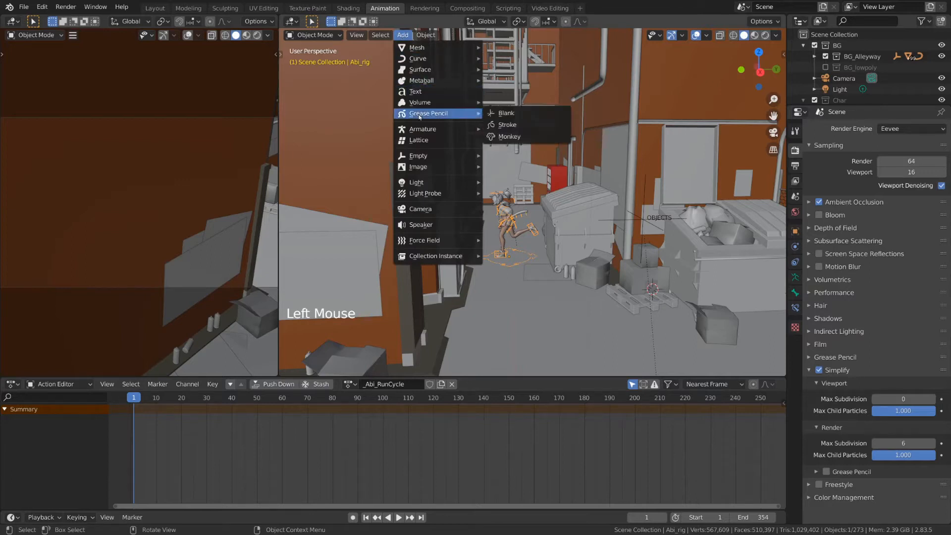
left_click(524, 117)
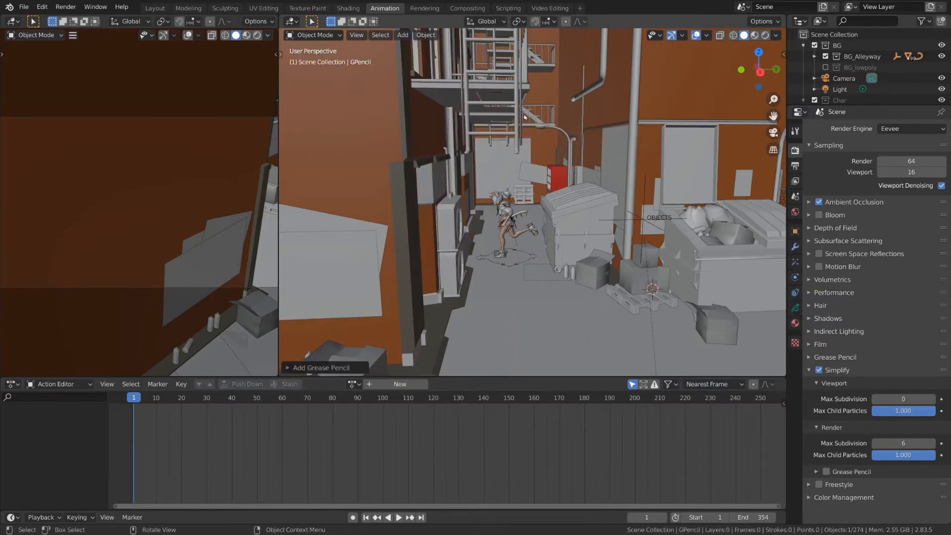
left_click(315, 35)
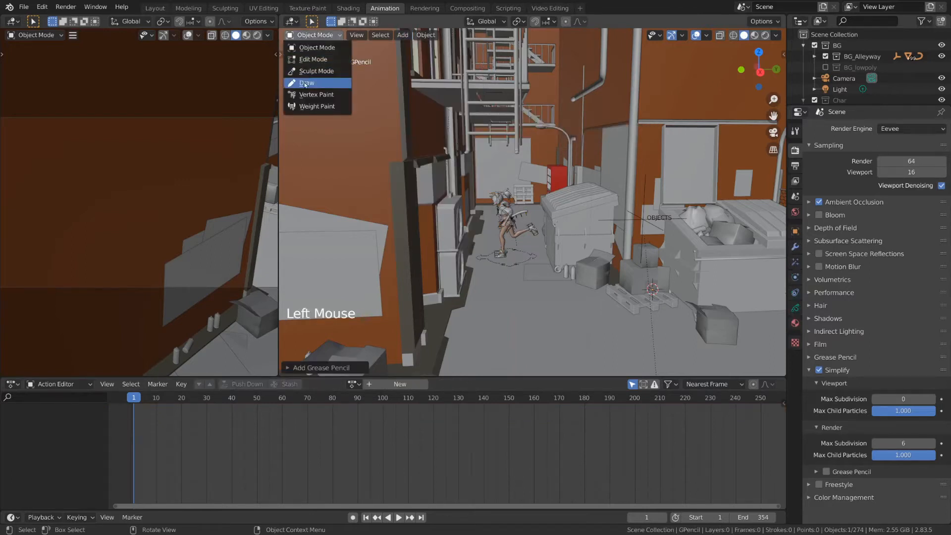
left_click(334, 84)
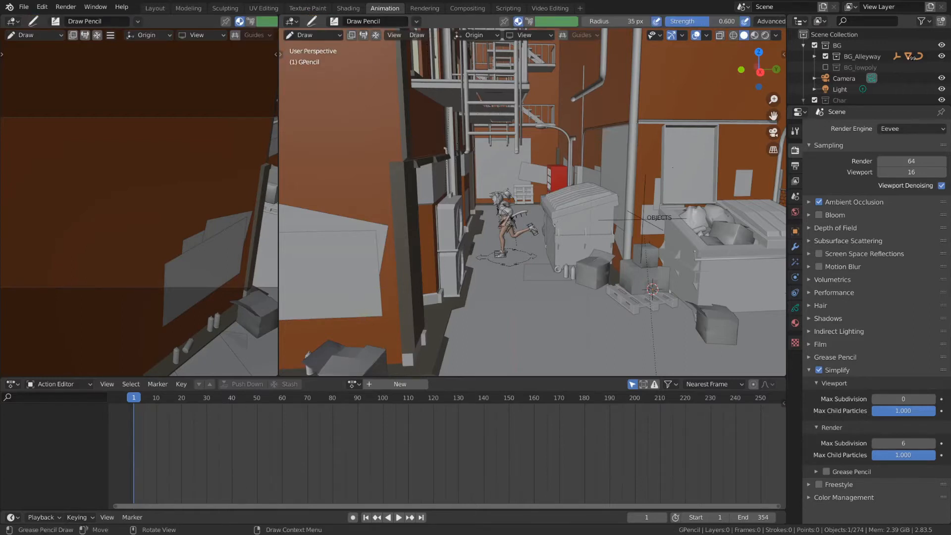
Try a freehand loop around the dumpster beside the running character, and undo the stroke.
mouse_move(672, 168)
middle_mouse_down()
mouse_move(668, 180)
mouse_move(671, 172)
middle_mouse_up()
mouse_move(541, 205)
left_mouse_down()
mouse_move(519, 228)
mouse_move(555, 199)
left_mouse_up()
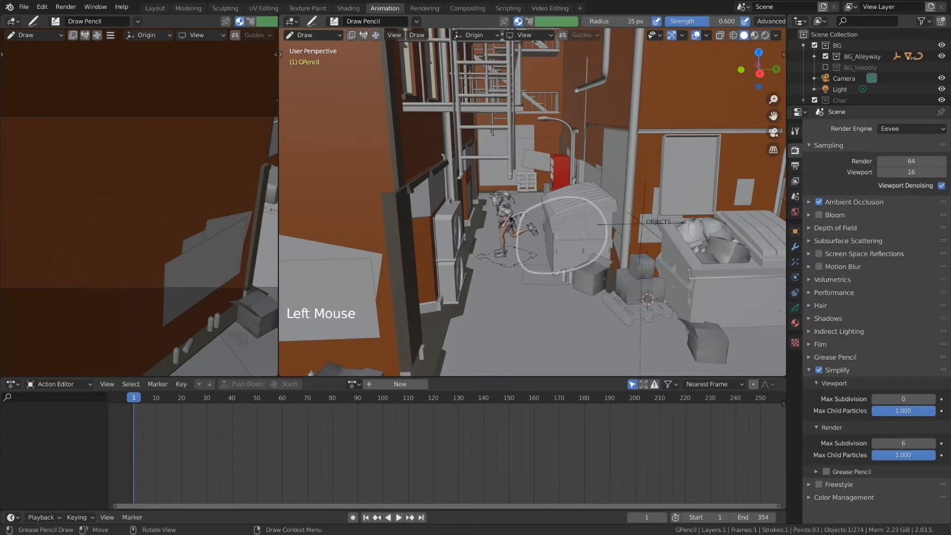
mouse_move(555, 201)
middle_mouse_down()
mouse_move(565, 189)
mouse_move(559, 205)
mouse_move(558, 159)
mouse_move(558, 168)
middle_mouse_up()
key("ctrl+z")
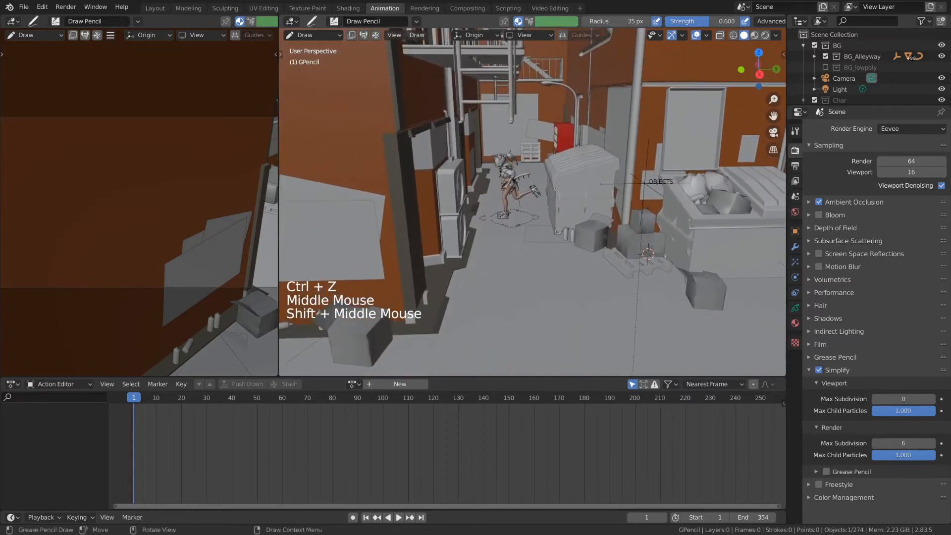
Set the Grease Pencil stroke placement to Surface.
left_click(489, 36)
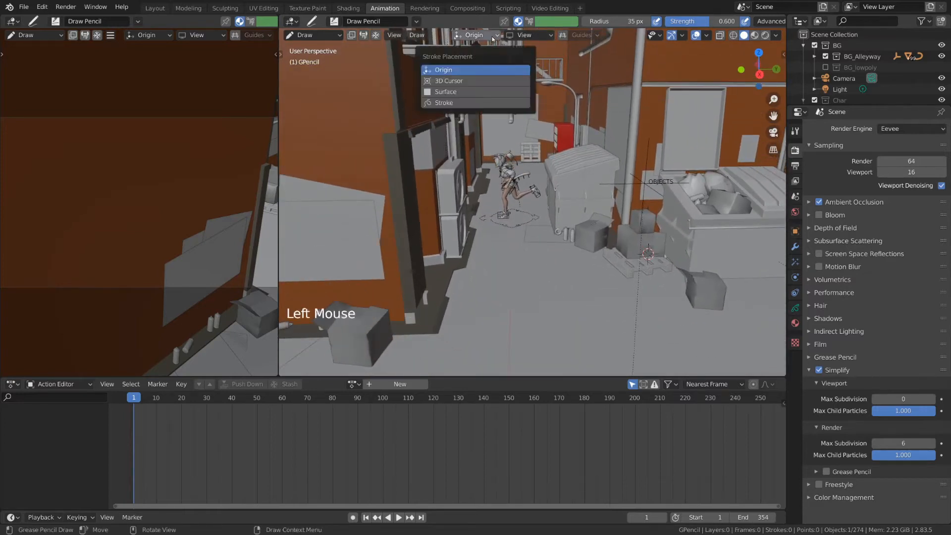
left_click(510, 35)
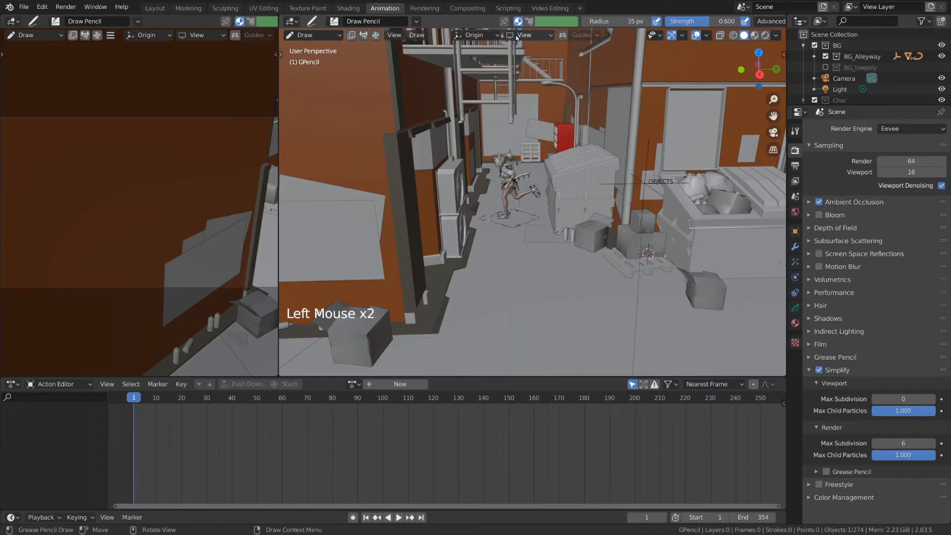
left_click(488, 40)
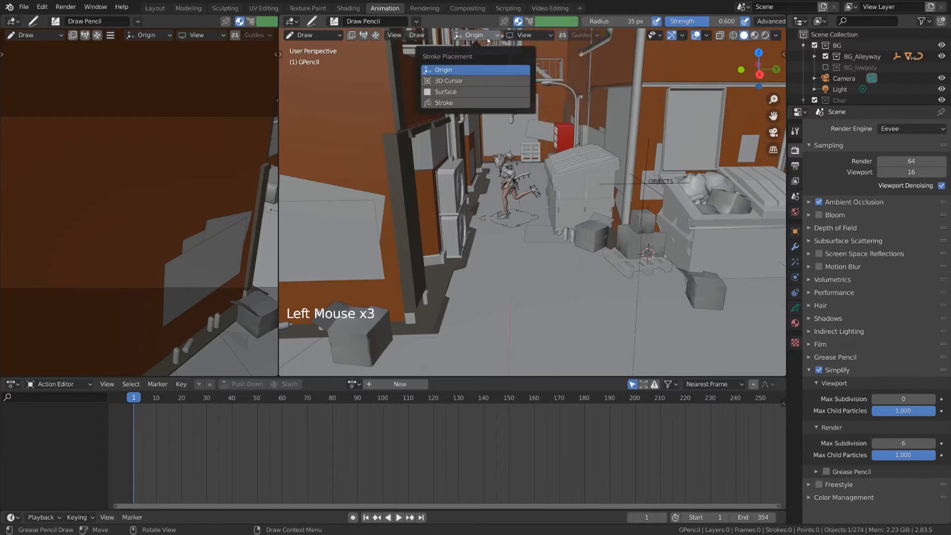
left_click(504, 84)
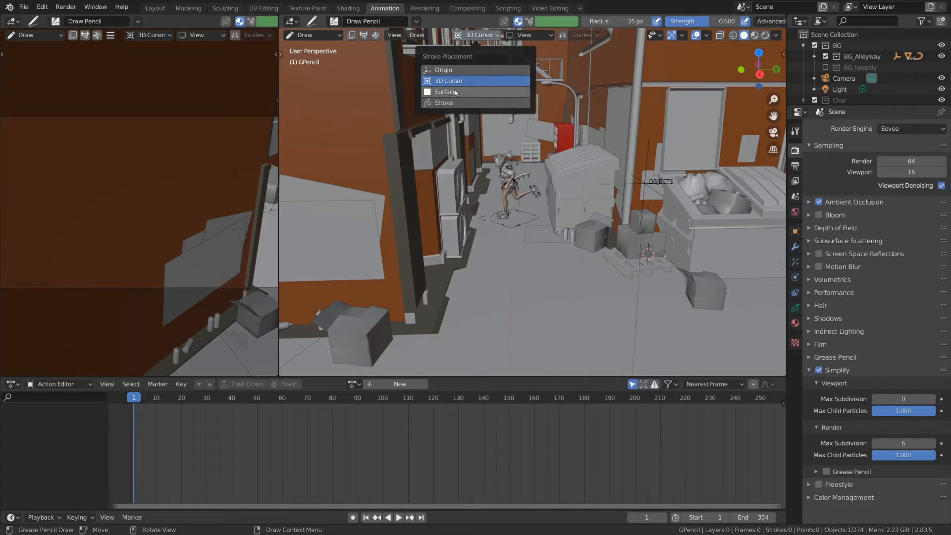
left_click(487, 90)
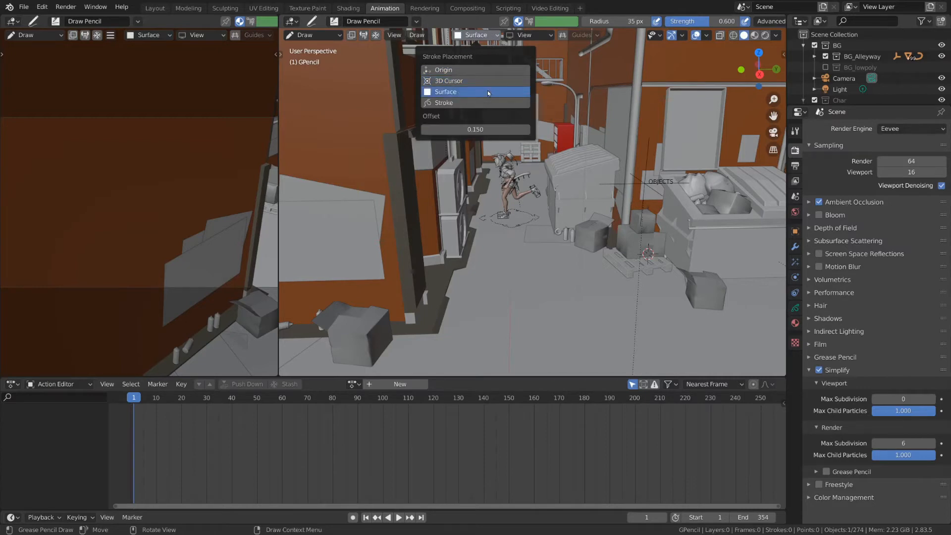
Try a large freehand loop across the alley floor and wall, and undo the stroke.
mouse_move(493, 255)
left_mouse_down()
mouse_move(436, 328)
mouse_move(433, 219)
left_mouse_up()
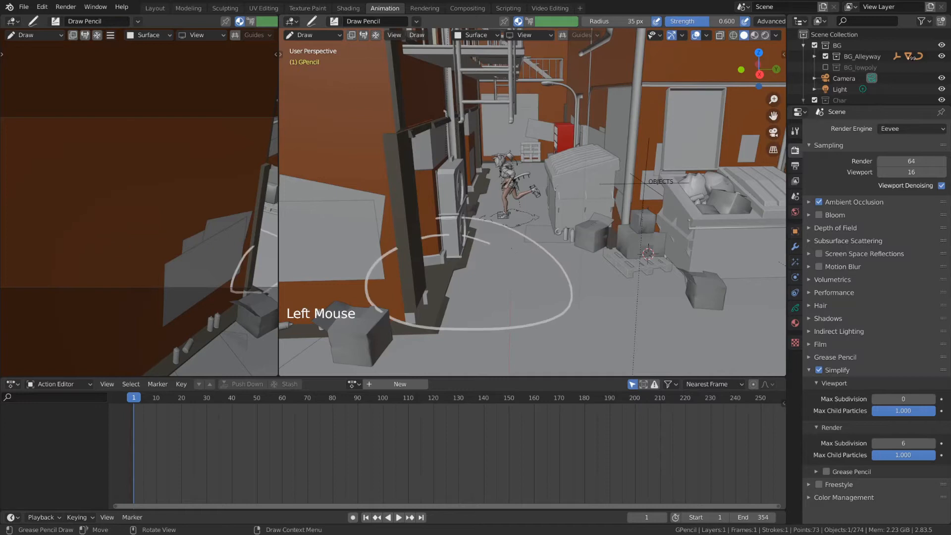
mouse_move(476, 238)
middle_mouse_down()
mouse_move(454, 257)
mouse_move(454, 230)
mouse_move(433, 233)
middle_mouse_up()
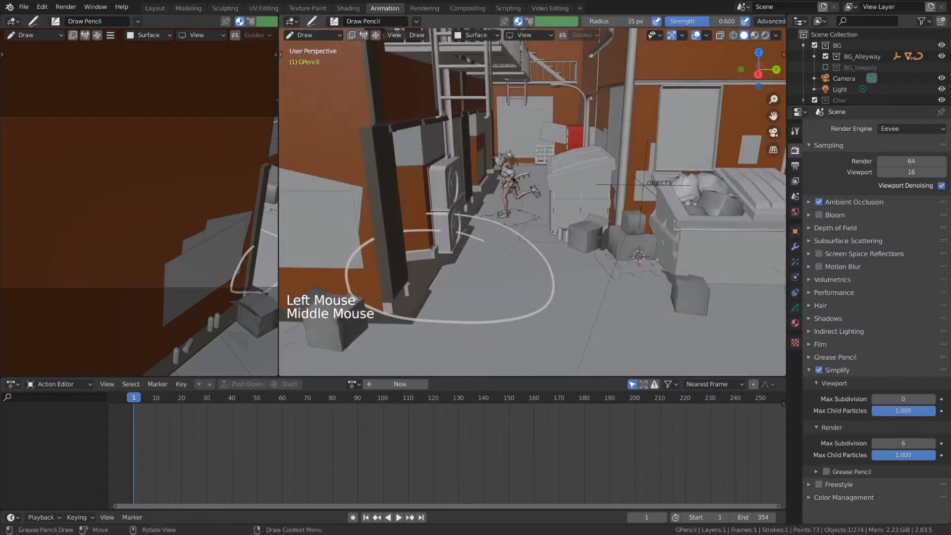
key("ctrl+z")
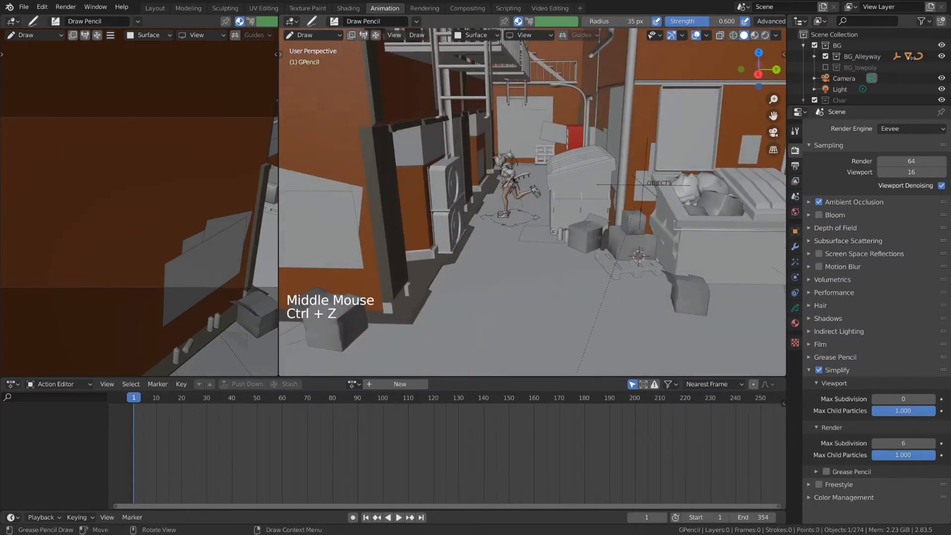
left_click(529, 37)
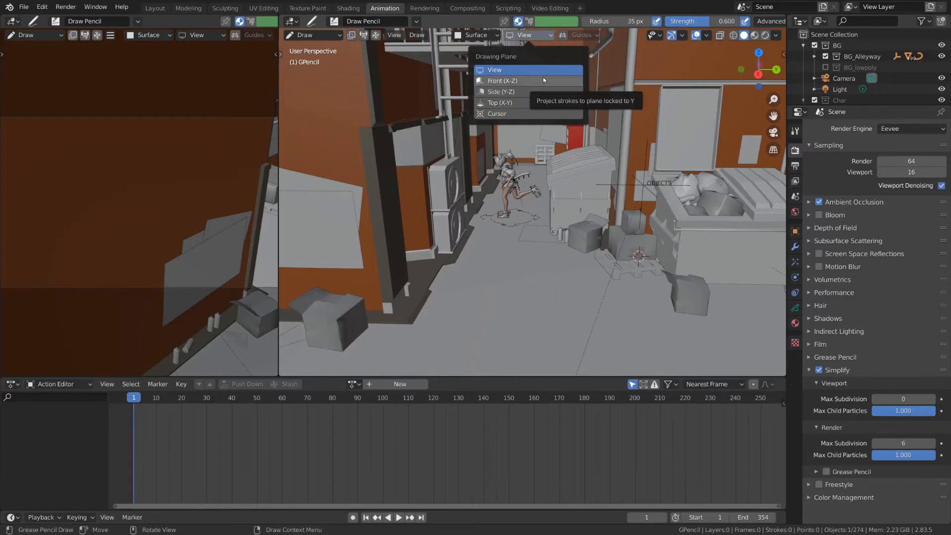
left_click(542, 37)
middle_click_drag(532, 223, 555, 213)
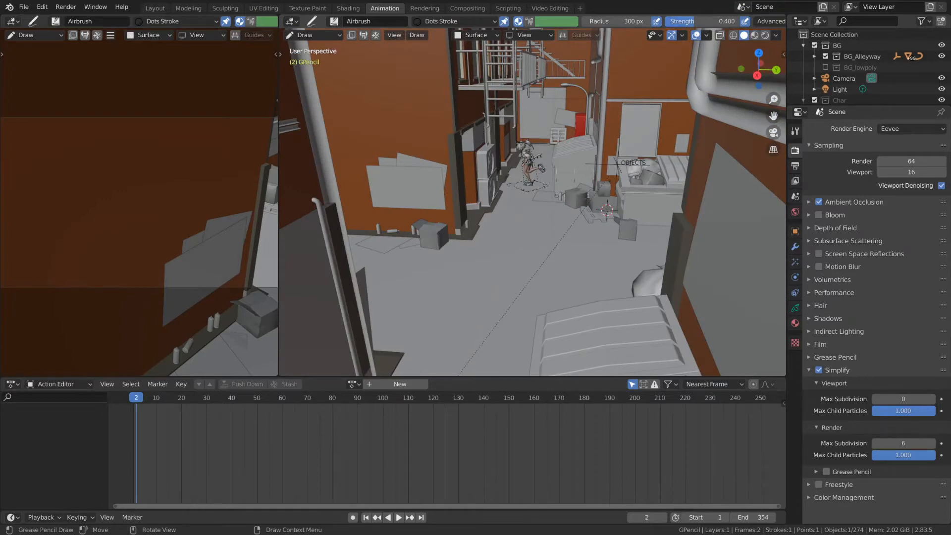
Change the Grease Pencil brush to Draw Pencil.
left_click(783, 53)
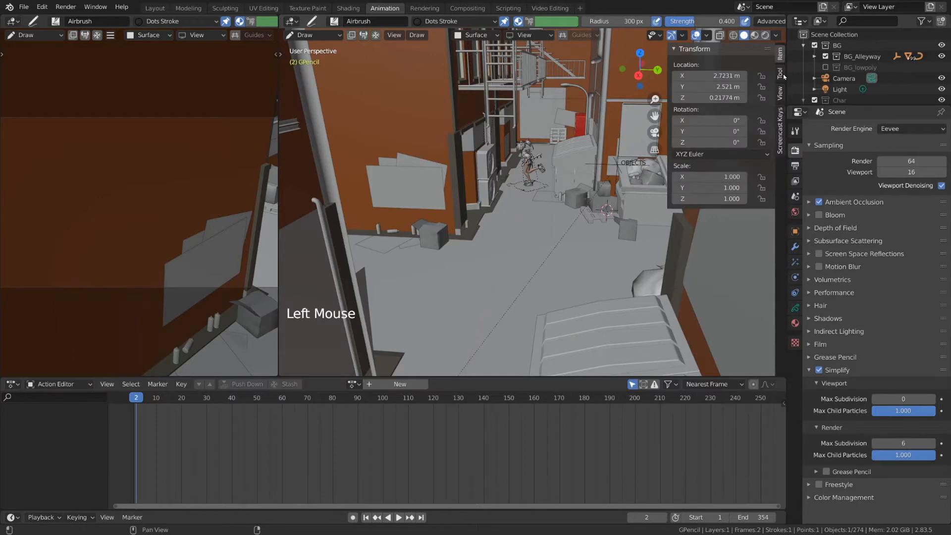
left_click(781, 73)
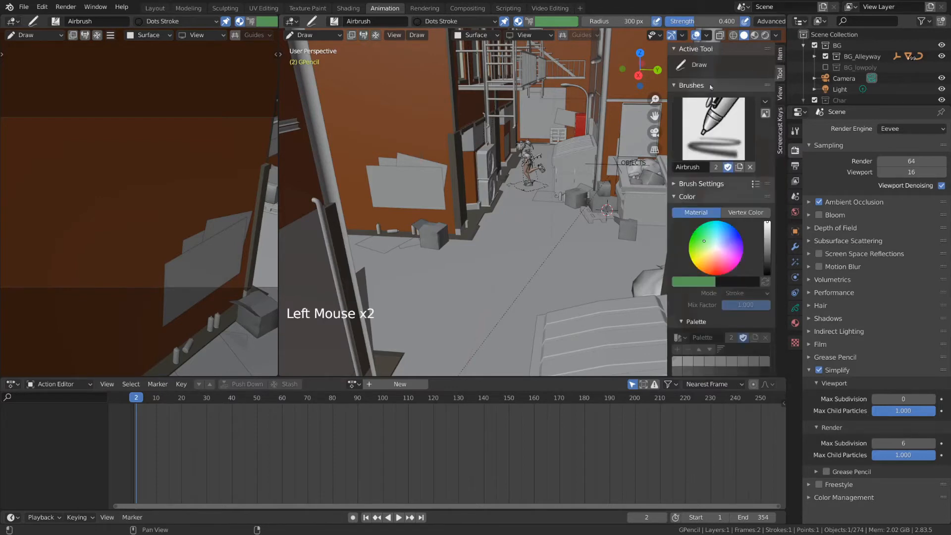
left_click(723, 134)
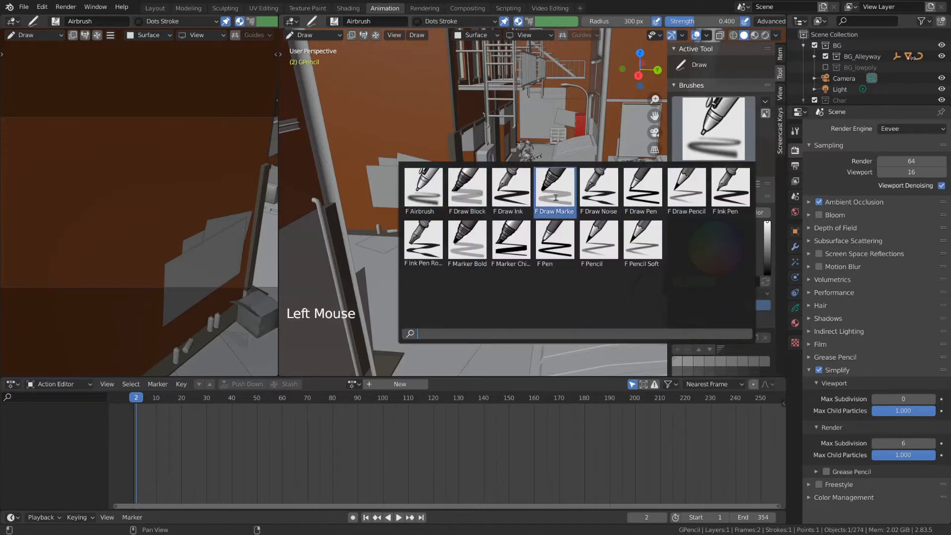
left_click(698, 197)
Draw a test loop on the alley floor, try a new material on it and remove that material.
mouse_move(451, 202)
left_mouse_down()
mouse_move(589, 228)
mouse_move(555, 196)
left_mouse_up()
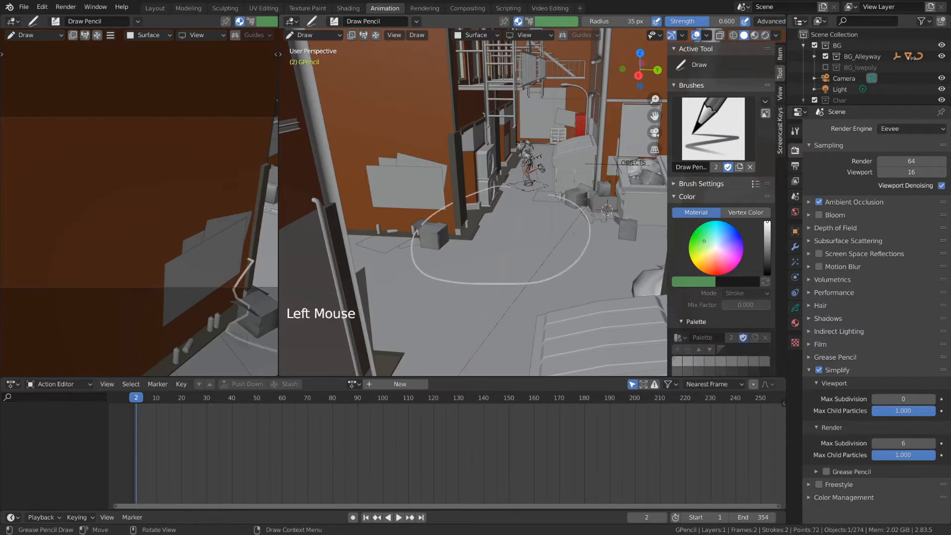
left_click(794, 323)
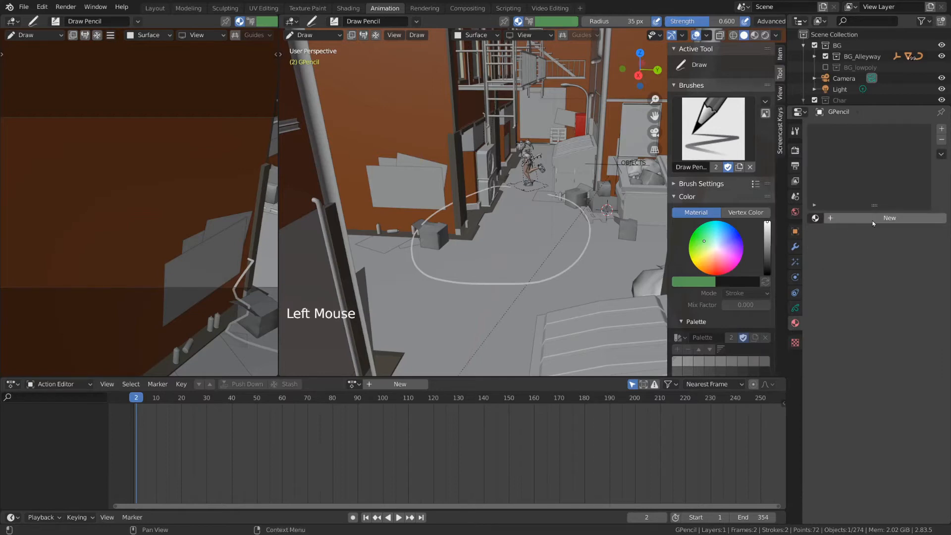
left_click(873, 223)
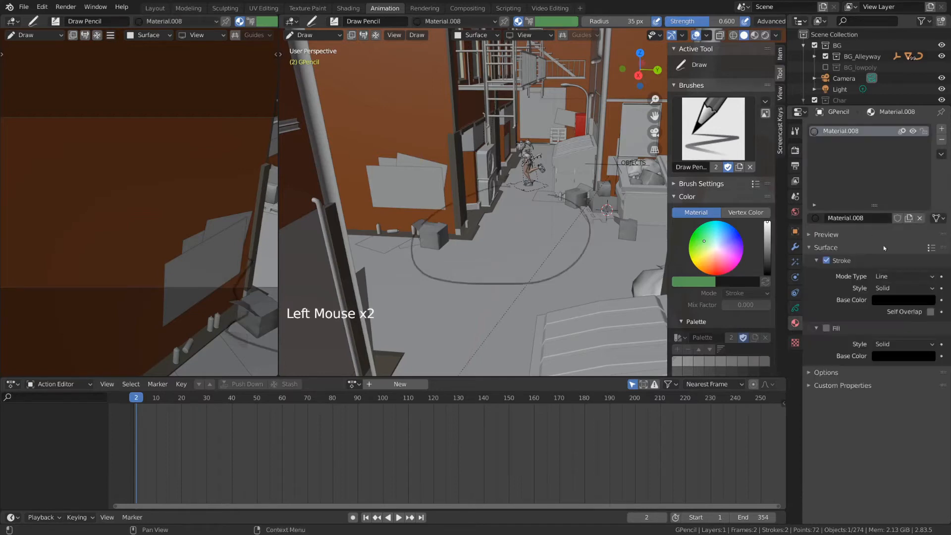
left_click(919, 218)
Draw the character's path as freehand strokes along the alley floor and up over the closed dumpster near the fence.
middle_click_drag(495, 198, 545, 208)
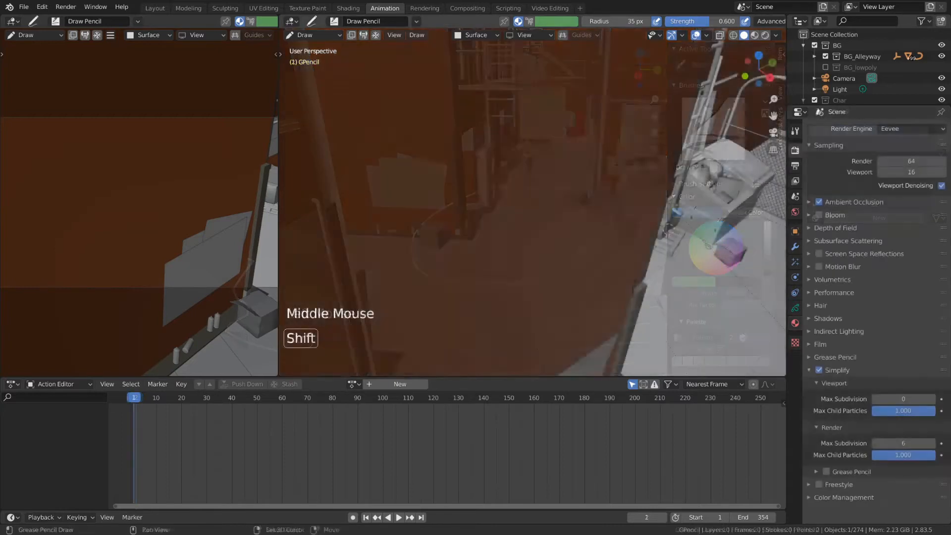
mouse_move(545, 208)
middle_mouse_down()
mouse_move(564, 198)
mouse_move(555, 178)
mouse_move(557, 85)
mouse_move(510, 87)
middle_mouse_up()
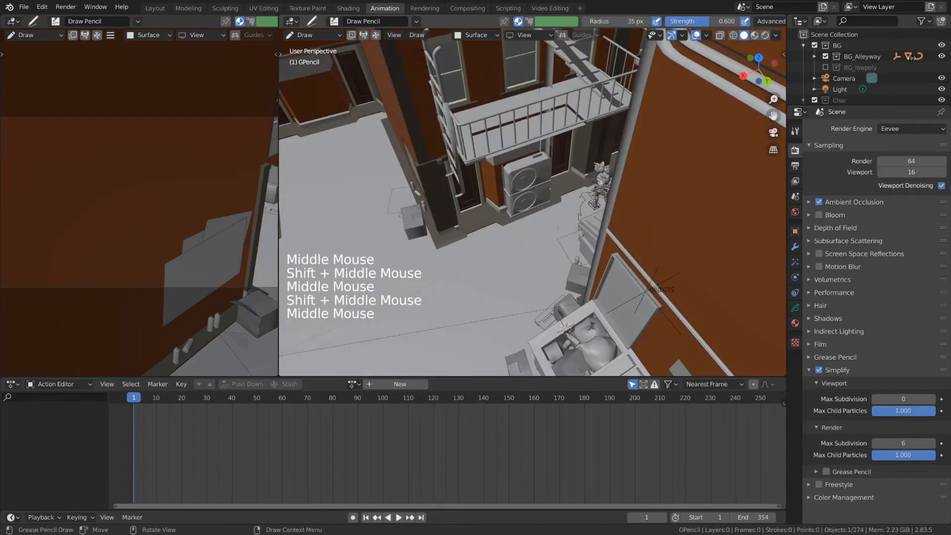
left_click_drag(569, 223, 287, 349)
mouse_move(422, 58)
middle_mouse_down("shift")
mouse_move(604, 85)
mouse_move(557, 79)
middle_mouse_up("shift")
middle_click_drag(694, 85, 649, 77)
middle_click_drag(648, 77, 719, 115, "shift")
mouse_move(537, 232)
left_mouse_down()
mouse_move(445, 231)
mouse_move(370, 189)
left_mouse_up()
middle_click_drag(339, 139, 247, 141)
middle_click_drag(515, 144, 488, 129)
mouse_move(495, 114)
middle_mouse_down("shift")
mouse_move(520, 193)
mouse_move(507, 181)
middle_mouse_up("shift")
mouse_move(517, 162)
left_mouse_down()
mouse_move(533, 147)
mouse_move(551, 91)
left_mouse_up()
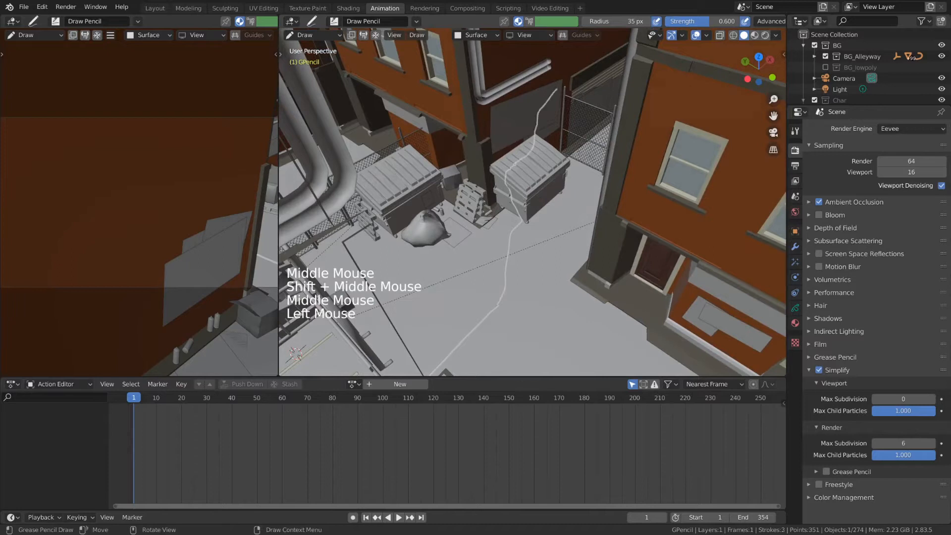
Continue the path down the alley beyond the chain-link fence and finish it with an arrowhead on the ground.
mouse_move(551, 90)
middle_mouse_down()
mouse_move(527, 159)
mouse_move(495, 148)
middle_mouse_up()
scroll(535, 124, "down", 2)
scroll(496, 148, "up", 1)
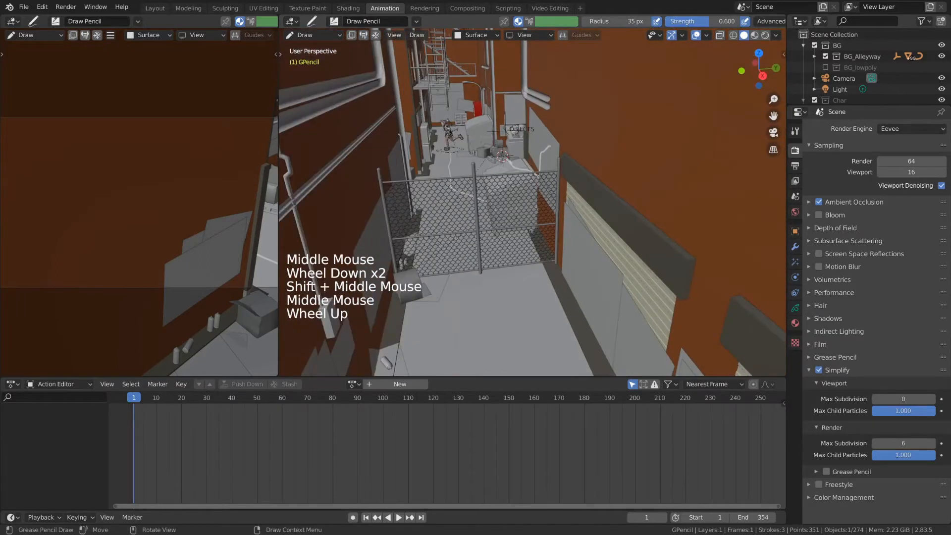
left_click_drag(565, 147, 538, 287)
middle_click_drag(537, 277, 537, 163, "shift")
left_click_drag(519, 181, 491, 295)
mouse_move(492, 295)
middle_mouse_down("shift")
mouse_move(489, 134)
mouse_move(493, 141)
middle_mouse_up("shift")
scroll(489, 134, "down", 2)
mouse_move(500, 133)
left_mouse_down()
mouse_move(527, 261)
mouse_move(578, 286)
left_mouse_up()
left_click_drag(568, 228, 500, 290)
Look back over the drawn path from its arrowhead through the alley to the running character.
scroll(513, 281, "down", 2)
middle_click_drag(513, 277, 515, 248)
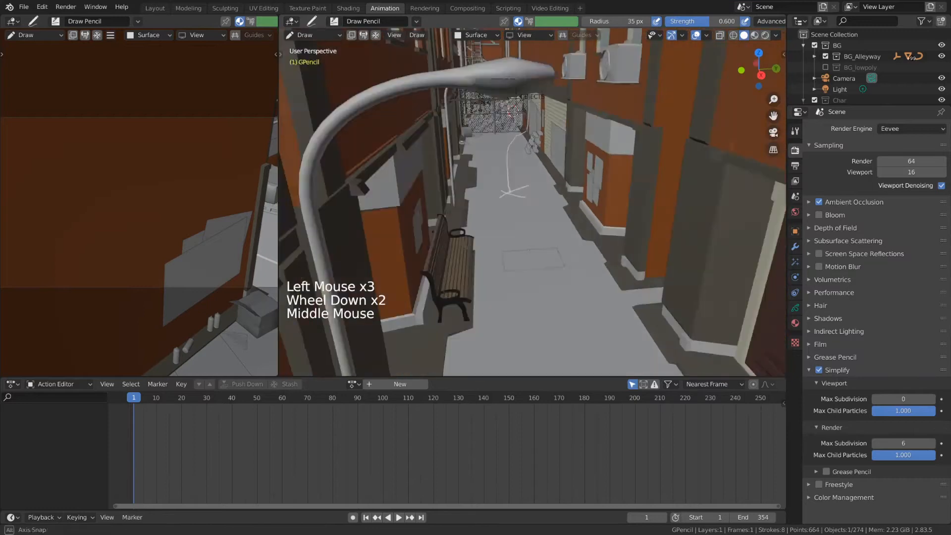
middle_click_drag(515, 198, 518, 287, "shift")
middle_click_drag(518, 287, 519, 302)
middle_click_drag(504, 133, 532, 223, "shift")
scroll(515, 164, "up", 4)
scroll(532, 198, "up", 3)
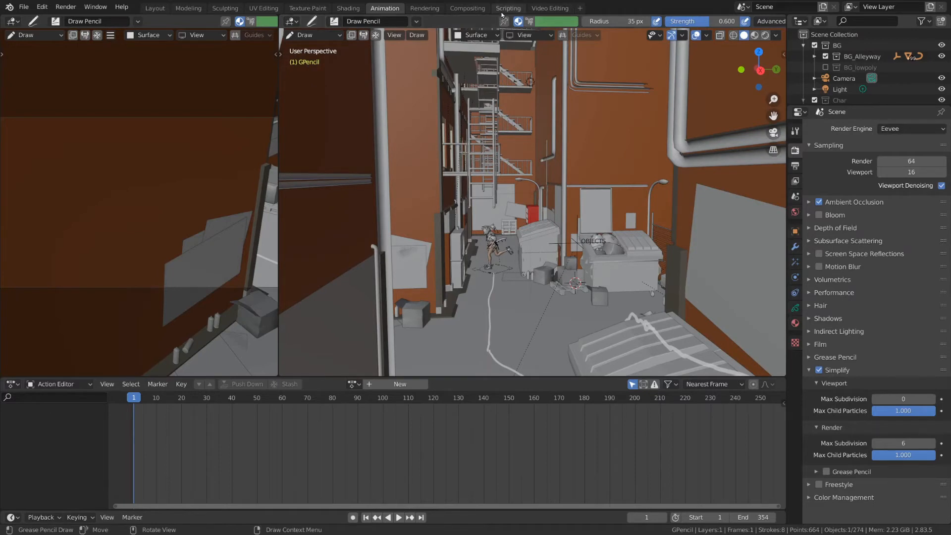
Add a text strip at frame 1 in the Video Editing workspace's sequencer, below the music strip.
left_click(550, 8)
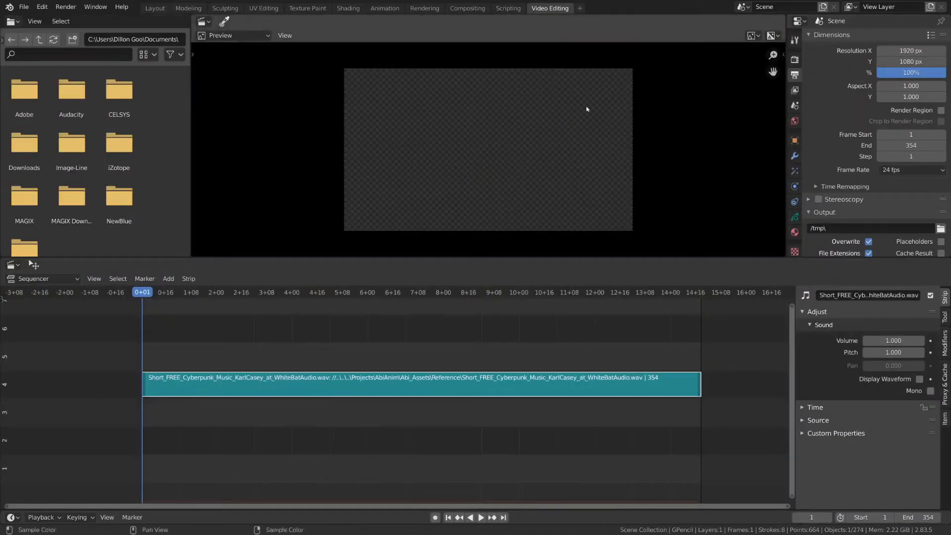
middle_click_drag(453, 354, 455, 377)
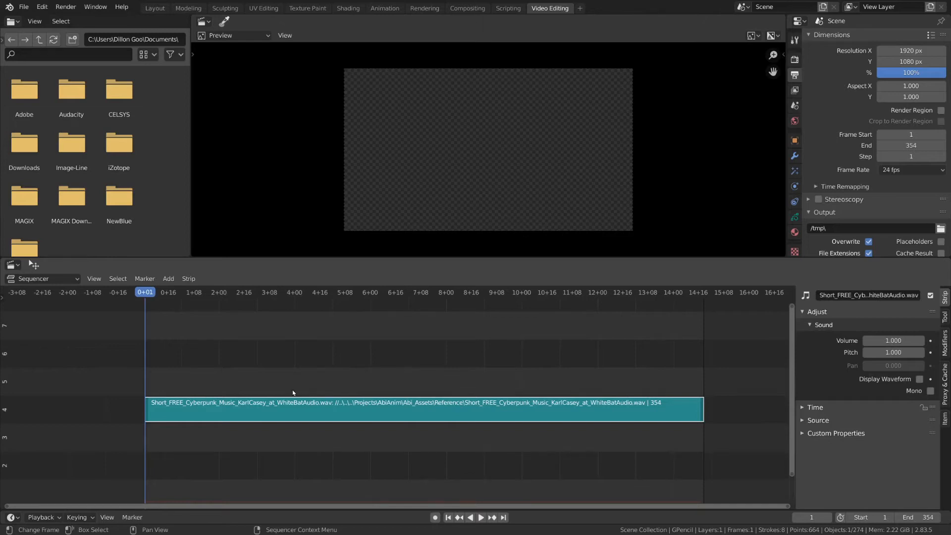
left_click(168, 279)
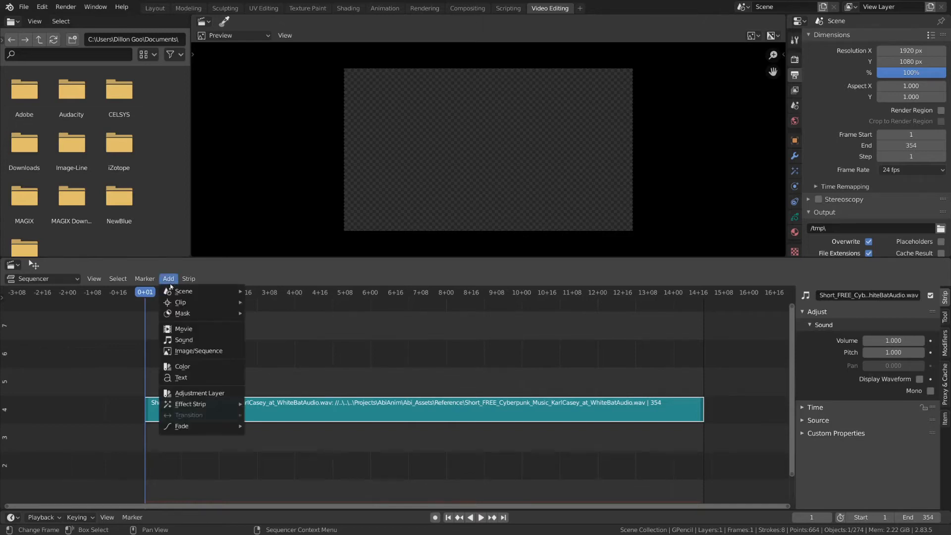
left_click(200, 378)
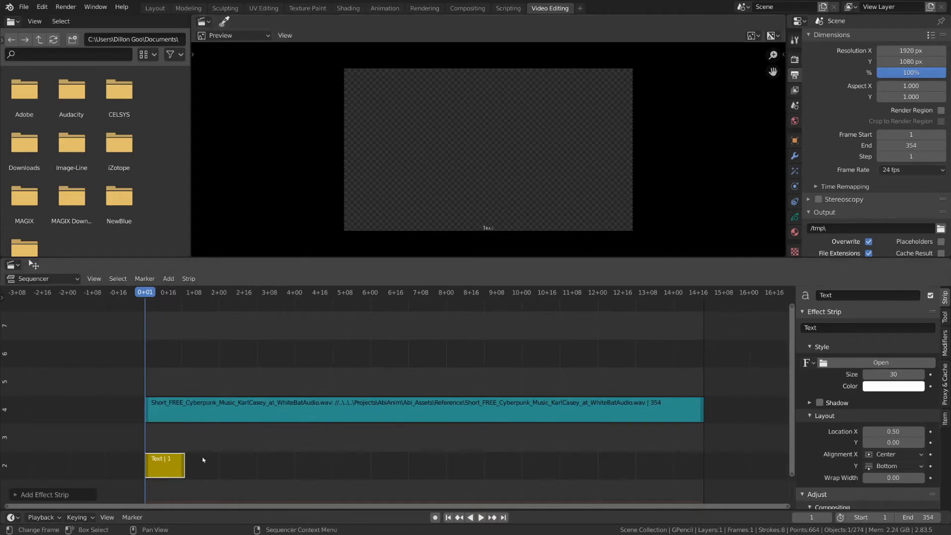
key("g")
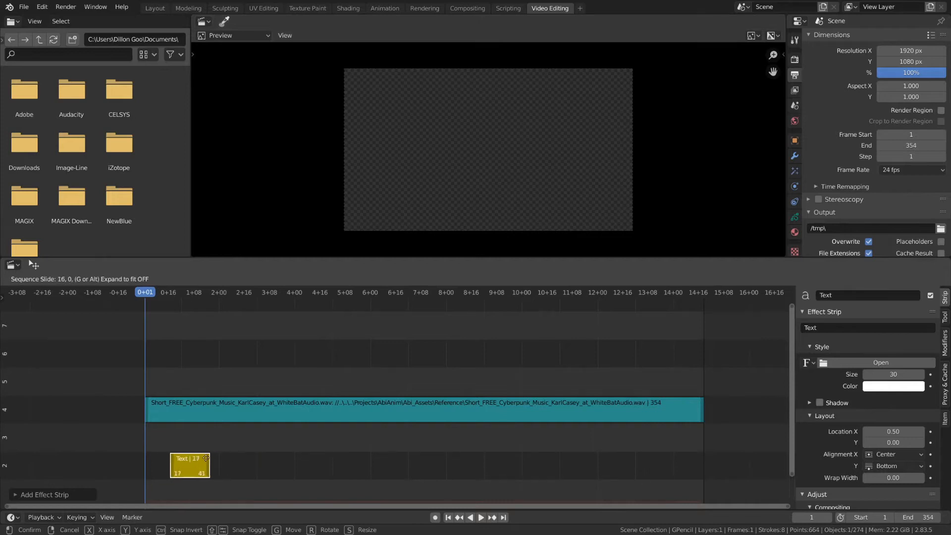
right_click(213, 460)
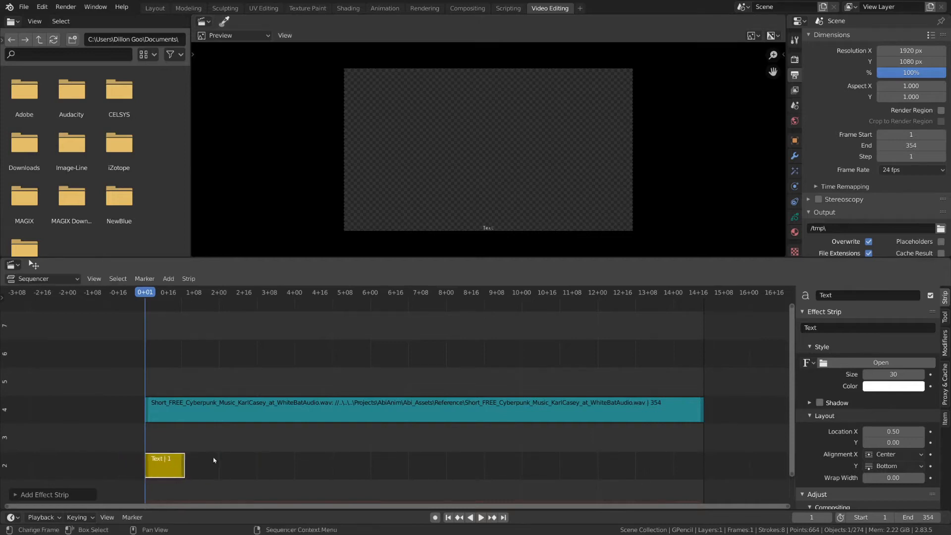
left_click(184, 462)
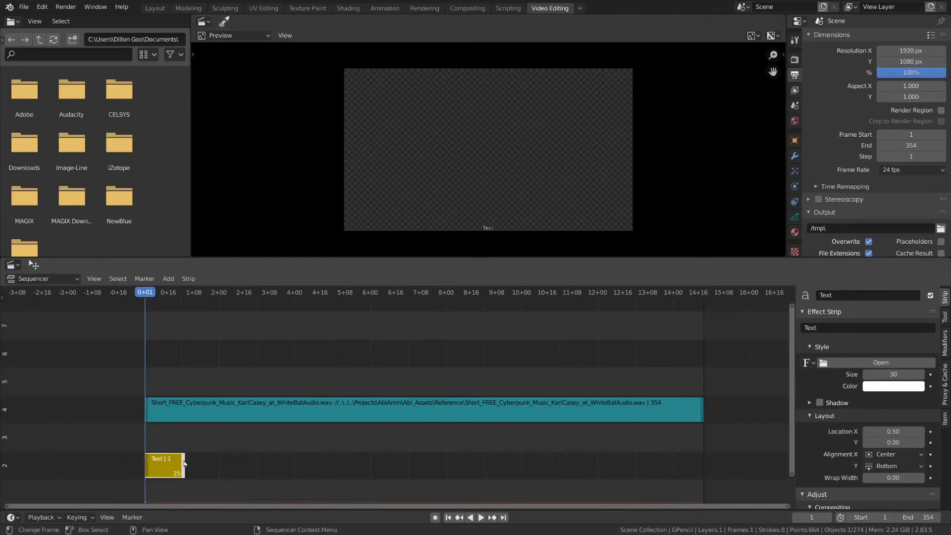
key("g")
right_click(281, 469)
left_click(148, 465)
key("g")
right_click(136, 466)
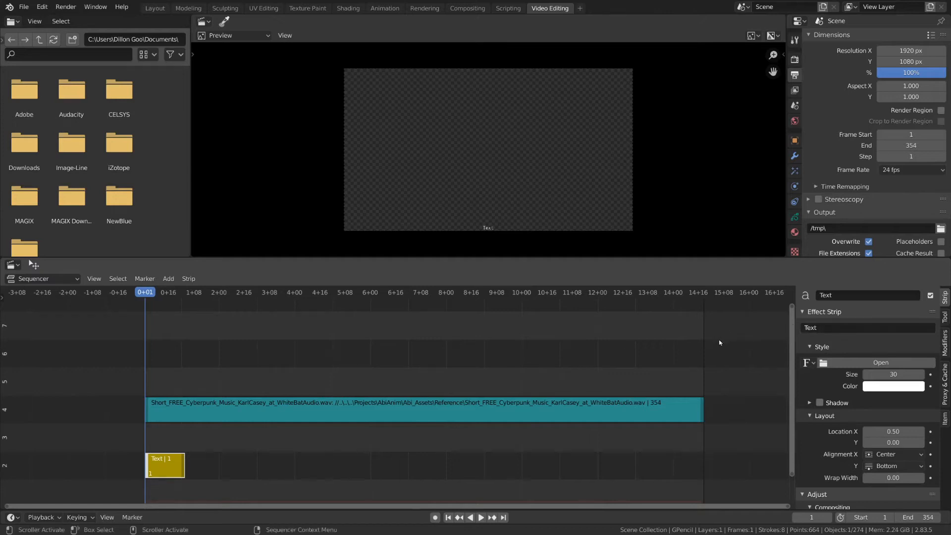
Set the text strip's wording to "Edit" and its font size to 160.
key("n")
left_click(947, 299)
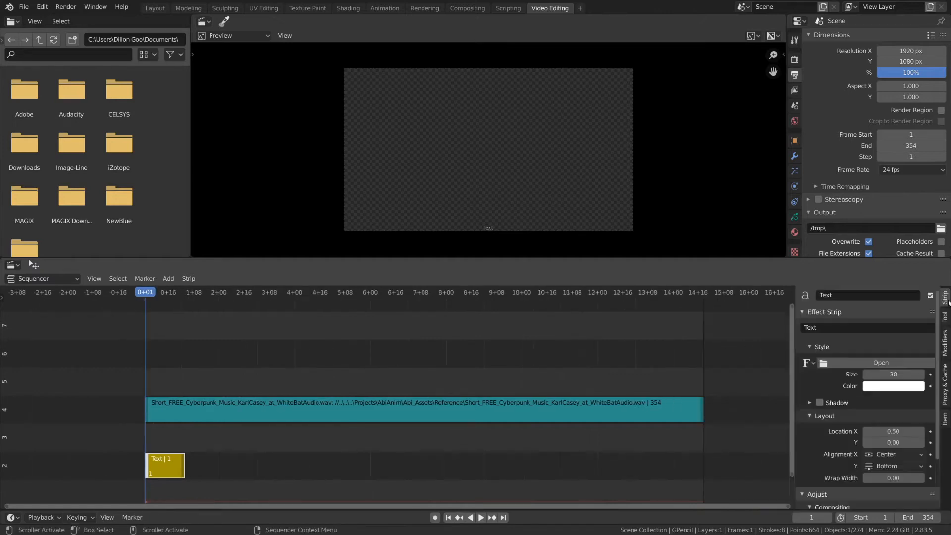
left_click(829, 328)
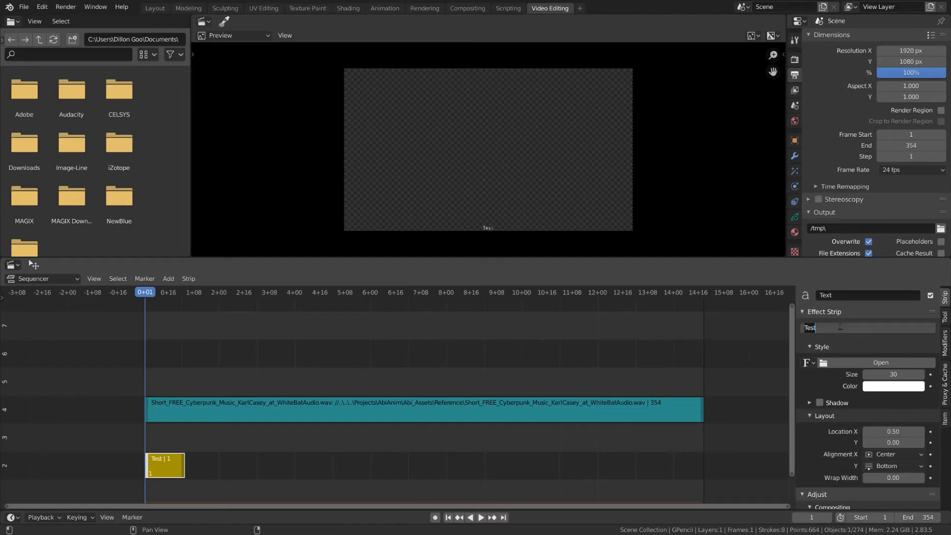
type("Edit")
key("Return")
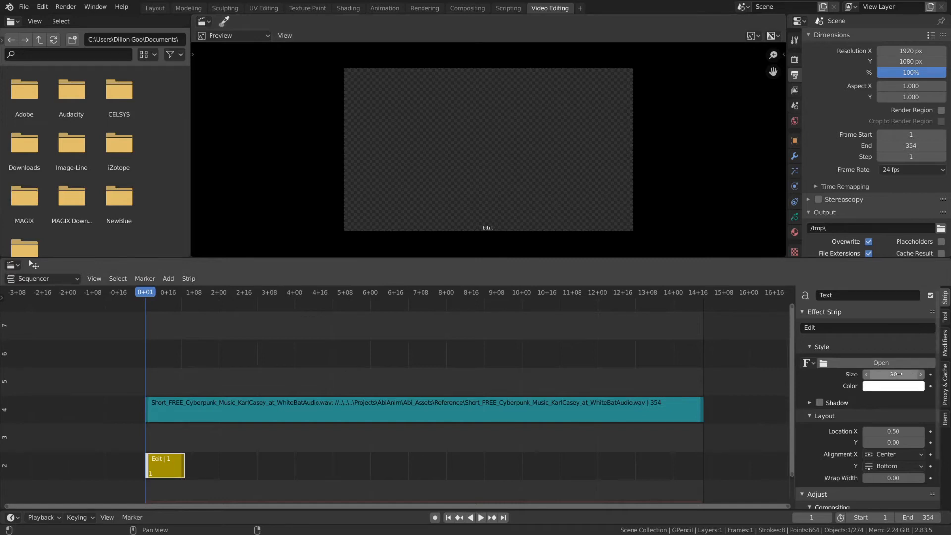
left_click_drag(899, 374, 938, 374)
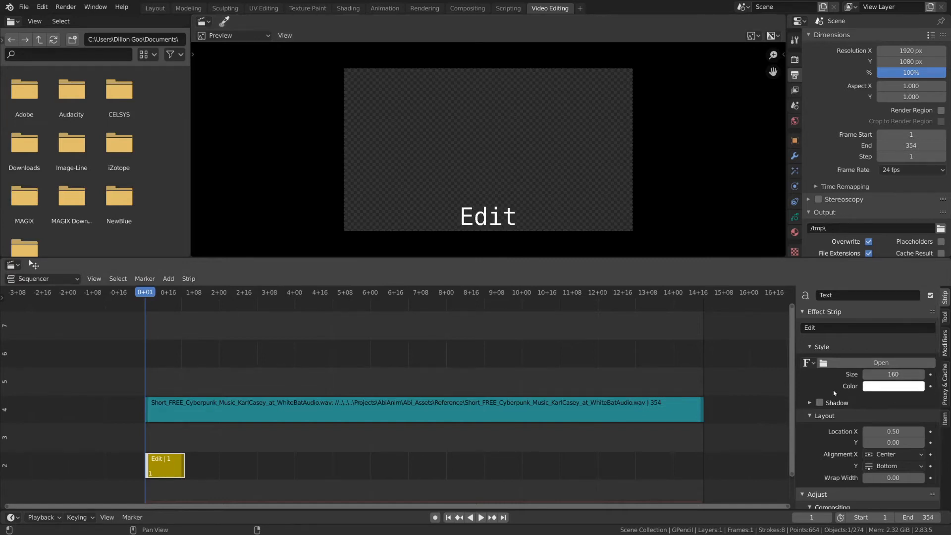
Center the text in the frame with vertical alignment Center and location Y 0.5.
left_click(891, 466)
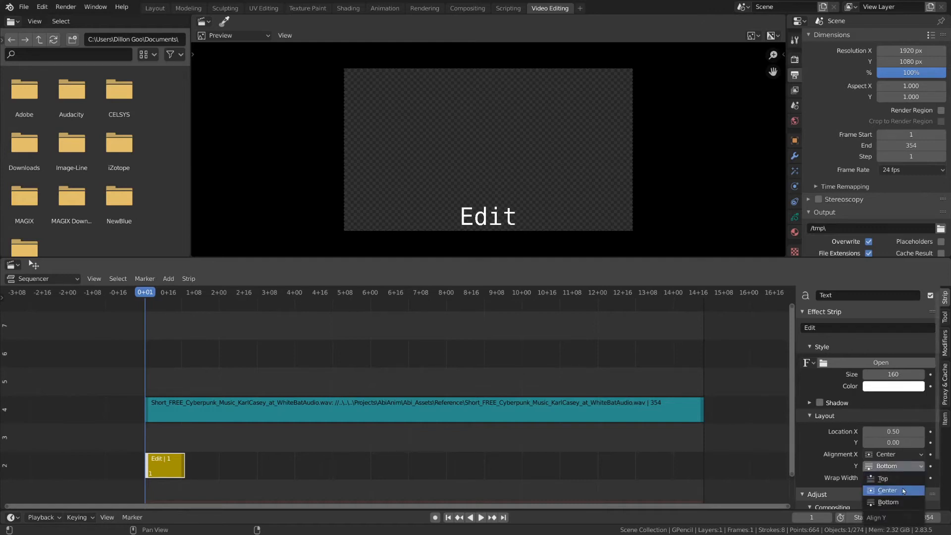
left_click(886, 490)
left_click(905, 457)
left_click(893, 431)
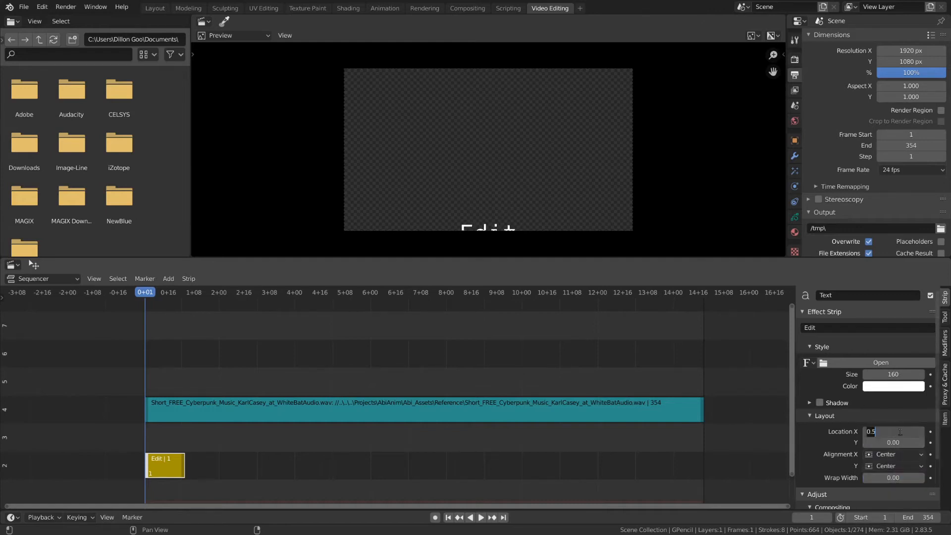
key("Tab")
type("0.5")
key("Return")
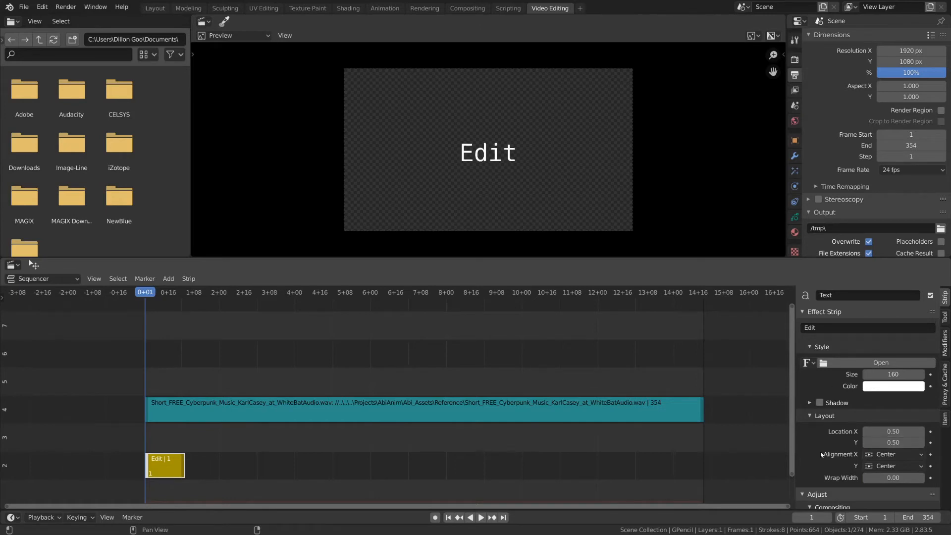
Set the text strip's wrap width to 1.
left_click(902, 478)
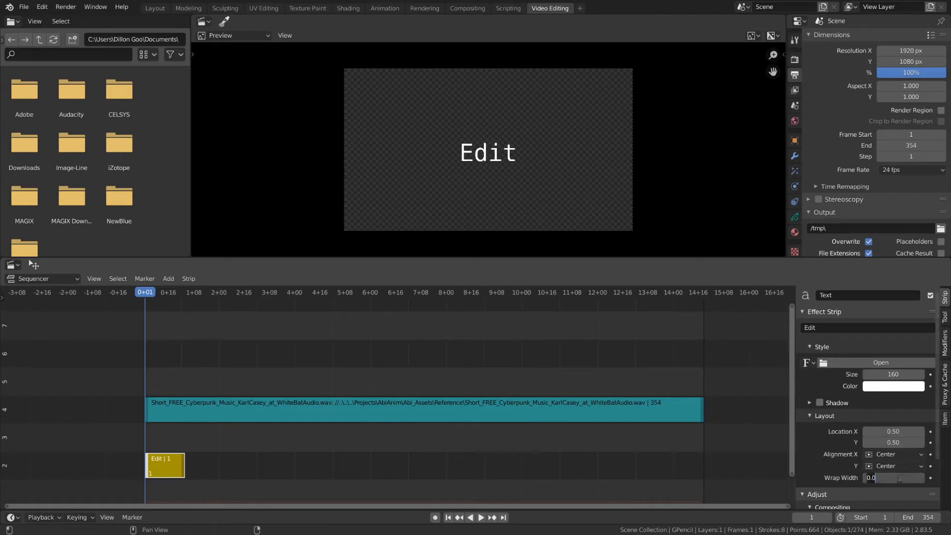
type("1")
key("Return")
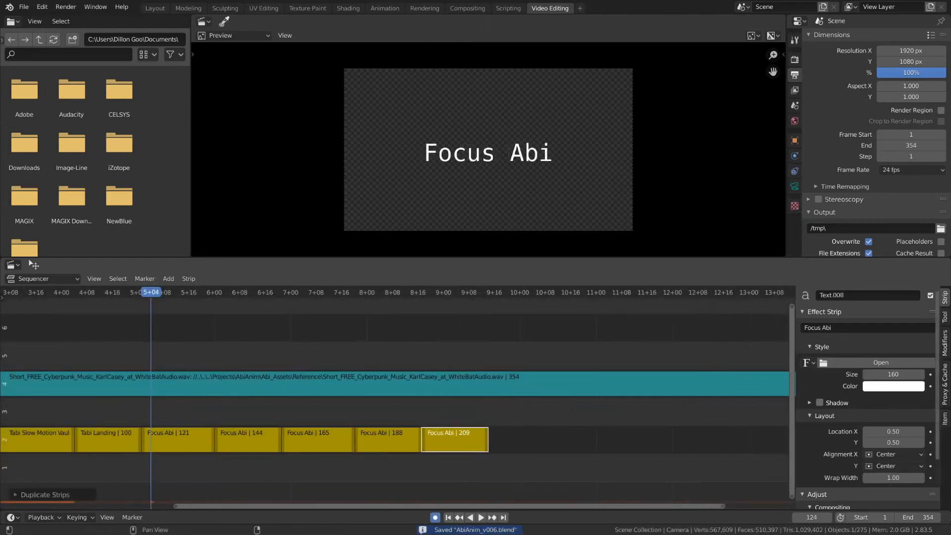
Set the text of the strip at frame 144 to "Abi Landing" and the one at 165 to "Spray Can focus".
left_click(246, 440)
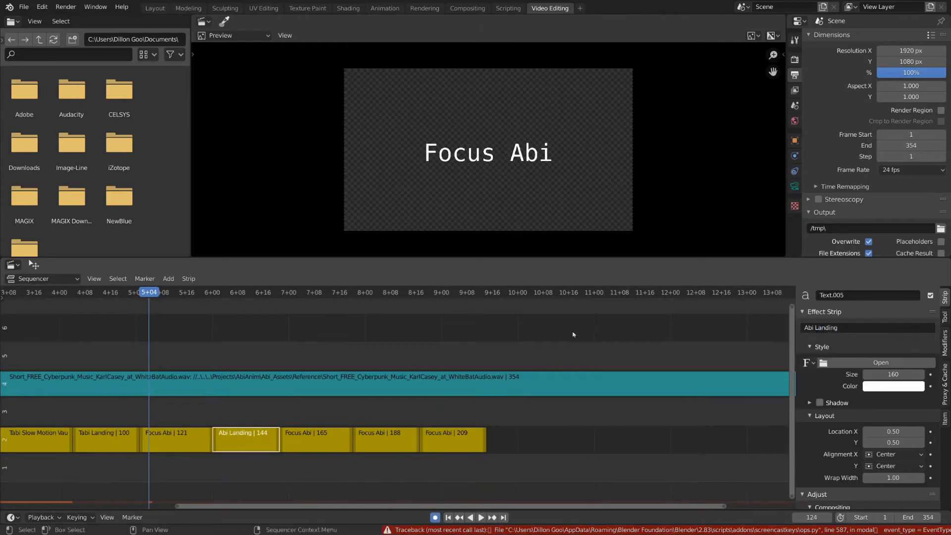
left_click(317, 439)
double_click(867, 328)
type("Spray Can focus")
Set the text of the strip at frame 188 to "Tabi face closeup notices spray can. Look back".
left_click(388, 447)
double_click(868, 328)
type("Tabi face closeup notices spray can")
left_click(378, 292)
type(". Look back")
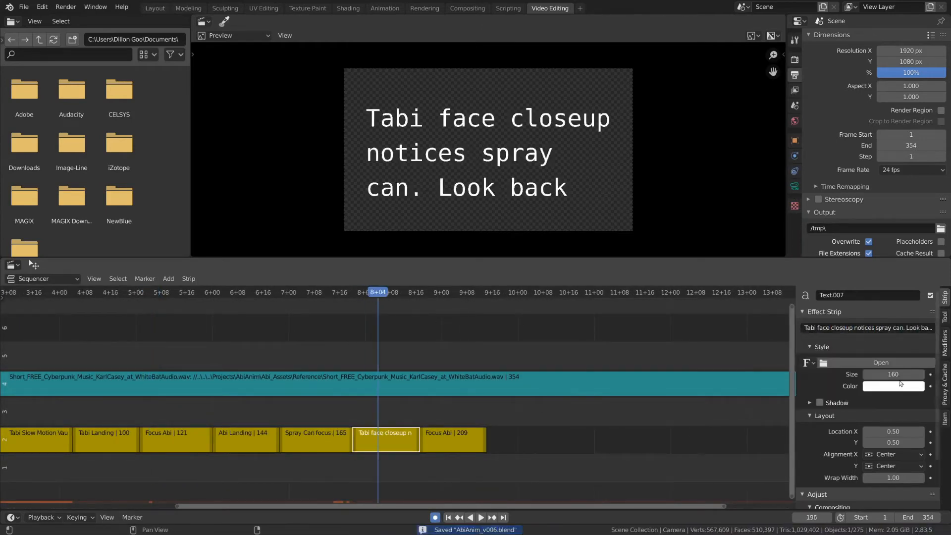
Shift the start of the last text strip to frame 211 and set its text to "Tabi Roll".
left_click(432, 292)
scroll(568, 482, "up", 12)
left_click_drag(454, 439, 473, 439)
left_click(544, 439)
double_click(871, 329)
type("Tabi Roll")
Duplicate the "Tabi Roll" strip to frame 234, extend its end slightly, and set its text to "Tabi turn to spray Abi, but no one there".
middle_click_drag(644, 438, 405, 440)
key("shift+d")
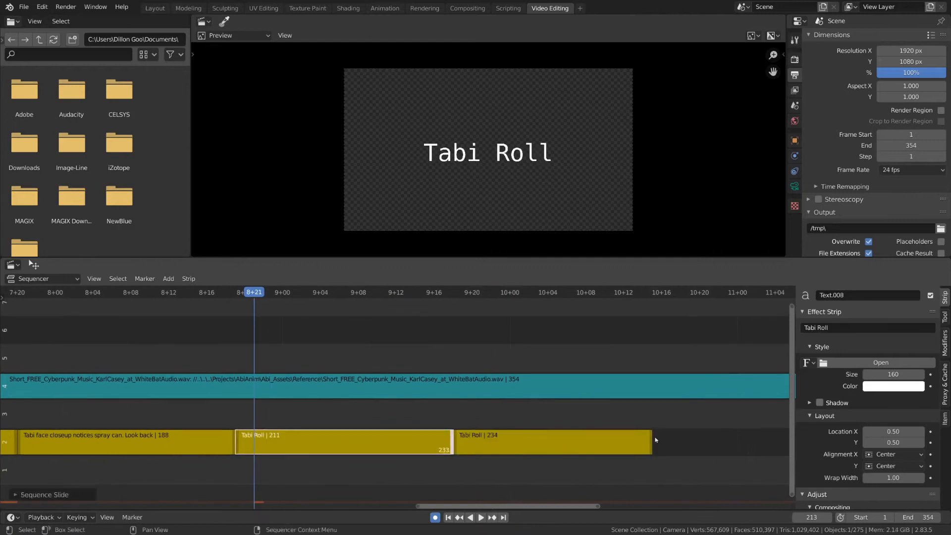
left_click_drag(651, 439, 670, 440)
key("ctrl+s")
double_click(867, 328)
type("Tabi turn to spray Abi, but no one there")
key("Return")
Add a duplicate strip reading "Tabi reaction shot confused, turns around and suddenly..." and extend the preceding strip to meet it.
scroll(496, 441, "down", 3)
key("shift+d")
key("g")
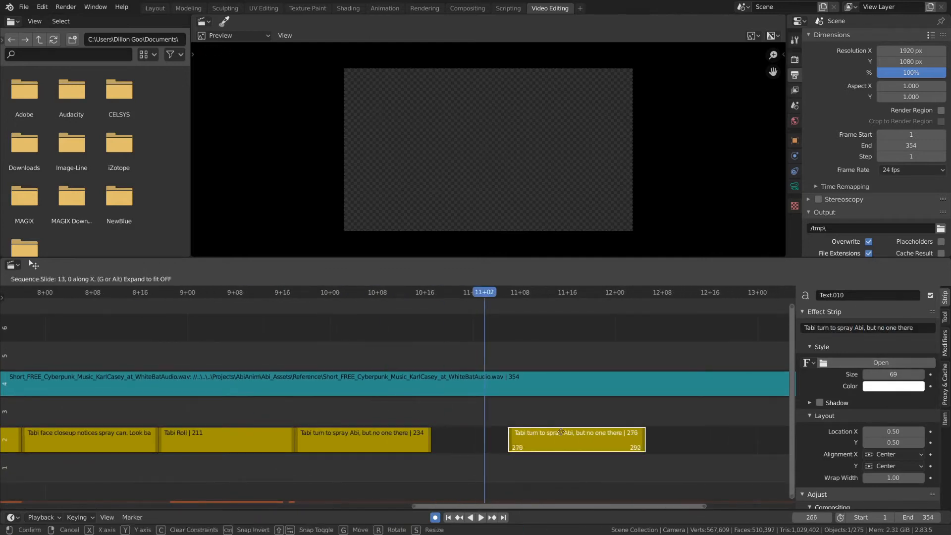
left_click(554, 432)
left_click(563, 292)
left_click(868, 328)
type("Tabi reaction shot confused, turns around and suddenly...")
left_click_drag(429, 440, 535, 439)
Duplicate the reaction strip to frame 301 and set the copy's text to "Abi Punch the Camera", saving the file.
key("shift+d")
key("ctrl+s")
left_click(845, 328)
type("Abi Punch the Camera")
key("Return")
Duplicate the camera punch strip to frame 328 and set the copy's text to "Abi vs Tabi fight scene".
left_click(578, 292)
key("shift+d")
double_click(867, 328)
type("Abi vs Tabi fight scene")
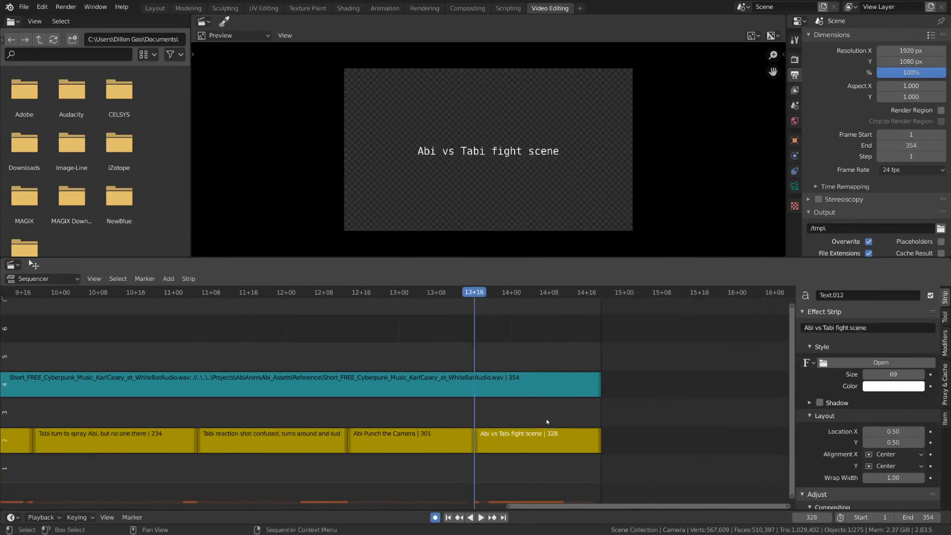
Change the final strip's text to "Tabi gets hit backwards" and save the file.
left_click(545, 438)
left_click(867, 327)
type("Tabi gets hit backwards")
key("Return")
key("ctrl+s")
Set the font size of the "Tabi Slow Motion Vault" strip to 100.
scroll(495, 421, "down", 15)
left_click(257, 292)
left_click(258, 440)
left_click(360, 440)
left_click_drag(893, 374, 882, 375)
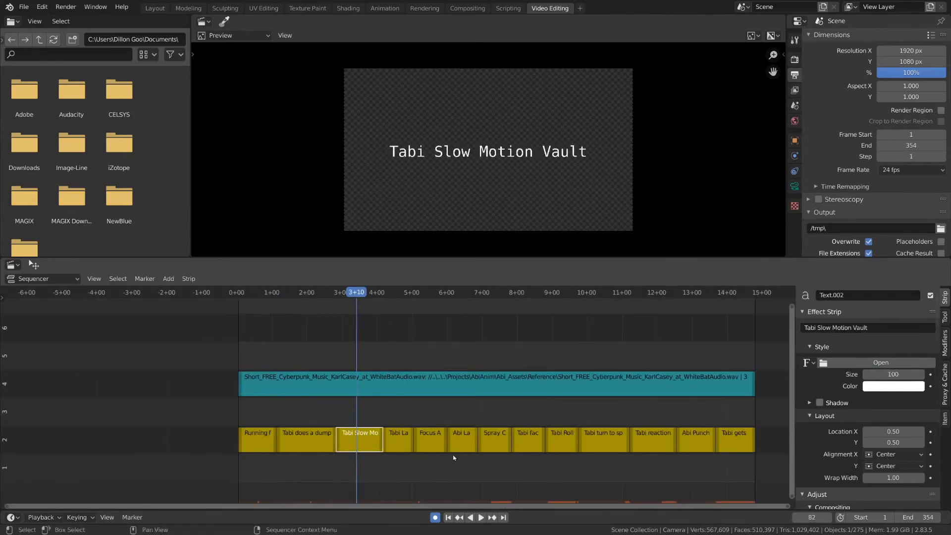
Check the text strips from the middle to the later part of the timeline in the preview and save the file.
left_click(430, 440)
left_click(455, 293)
left_click(524, 293)
left_click(528, 440)
left_click(609, 293)
left_click(604, 439)
key("ctrl+s")
Check the first text strips and play back the sequence.
middle_click_drag(496, 392, 579, 393)
left_click(335, 294)
left_click(390, 442)
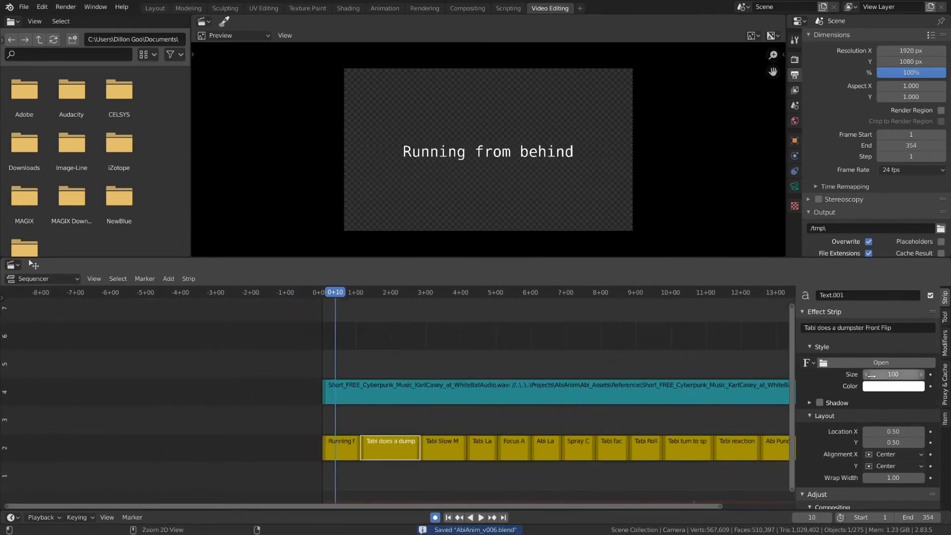
left_click(317, 442)
scroll(463, 325, "down", 4)
key("space")
key("space")
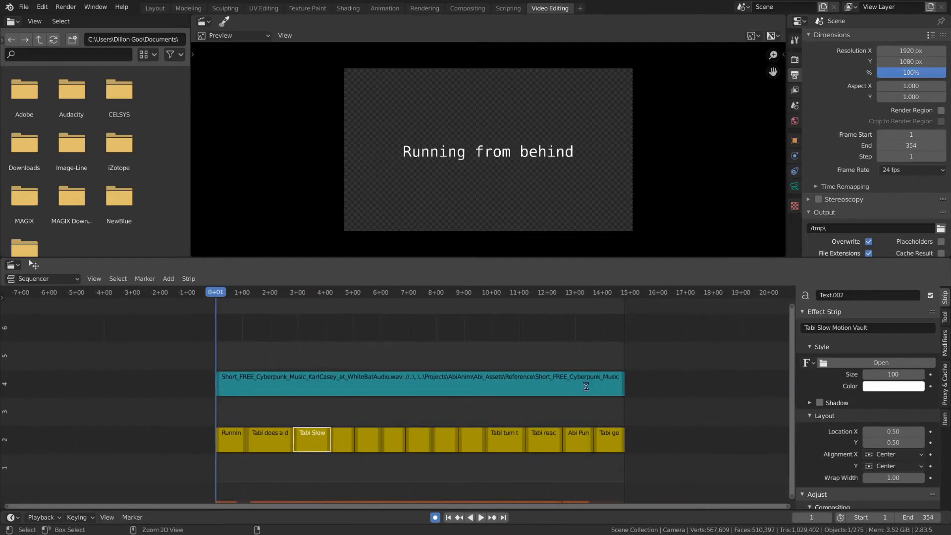
Save the file, then add a black color strip in channel 3 from frame 1 to 354.
key("ctrl+s")
key("shift+a")
left_click(244, 463)
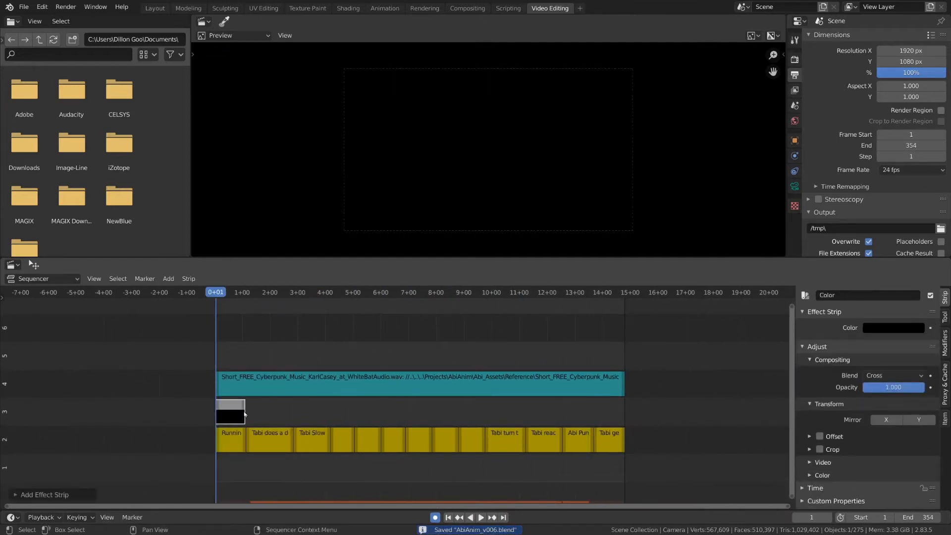
left_click_drag(245, 411, 511, 419)
left_click(638, 420)
Move the black color strip vertically to a channel below the text strips and play the sequence.
key("g")
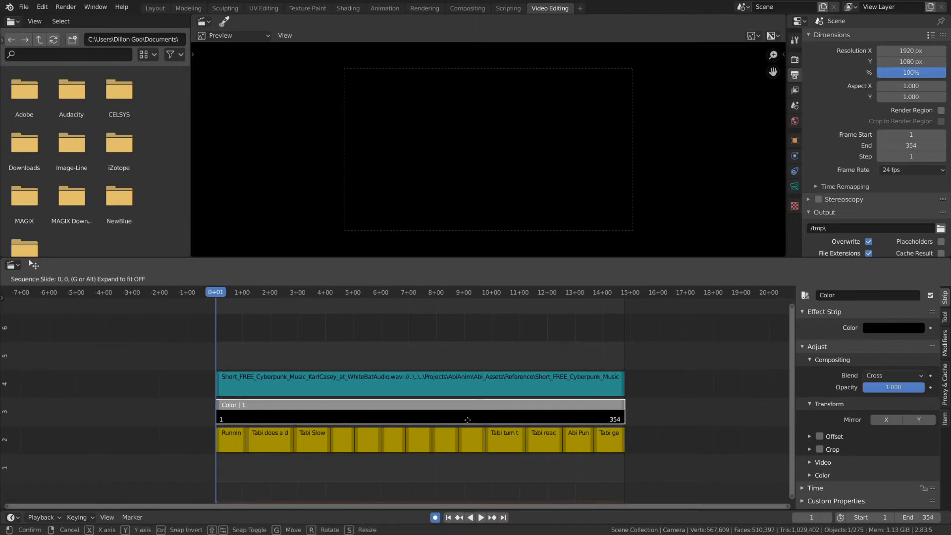
key("y")
left_click(515, 463)
middle_click_drag(431, 433, 450, 433)
scroll(450, 432, "up", 4)
key("space")
scroll(451, 429, "down", 3, "ctrl")
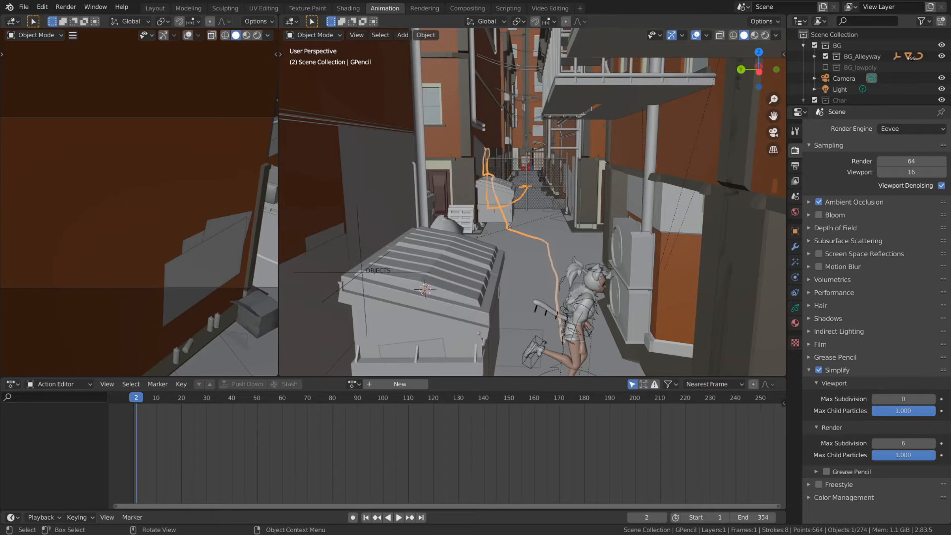
Select the scene camera above the alley in the Animation workspace and look through it.
middle_click_drag(566, 263, 513, 247)
scroll(504, 236, "down", 2)
left_click(534, 196)
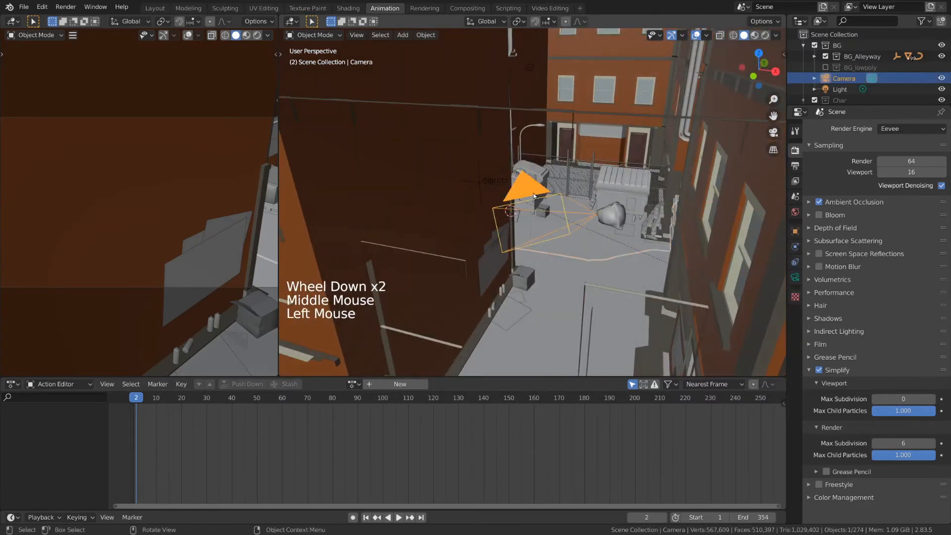
middle_click_drag(534, 197, 437, 248)
scroll(482, 252, "up", 3)
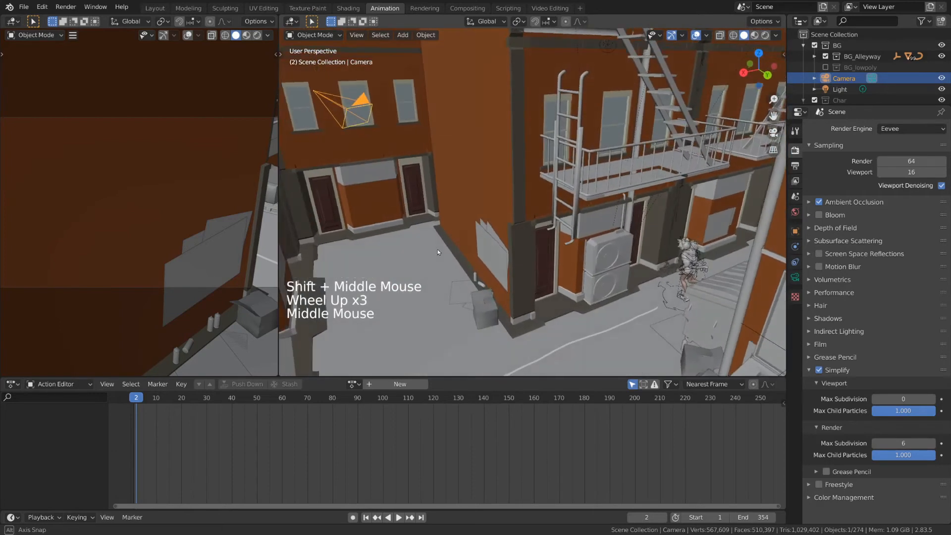
key("KP_0")
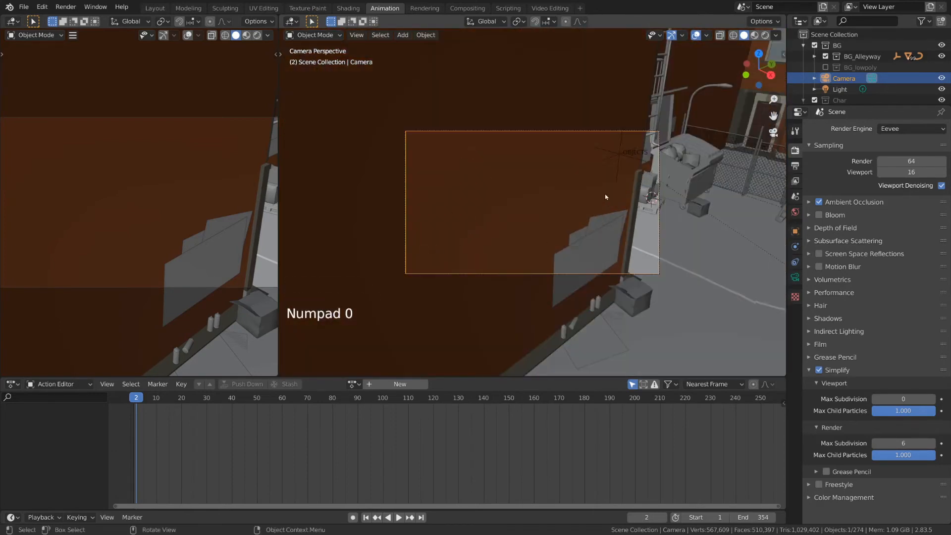
Lower the camera toward the ground, slide it horizontally into the alley with Z locked, and look through it.
middle_click_drag(583, 231, 474, 182)
scroll(522, 236, "down", 2)
key("g")
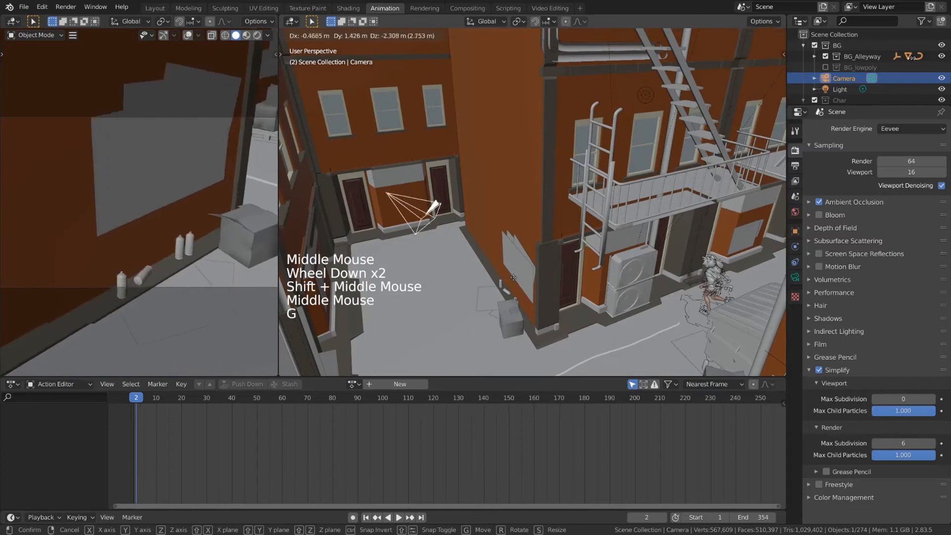
key("g")
key("shift+z")
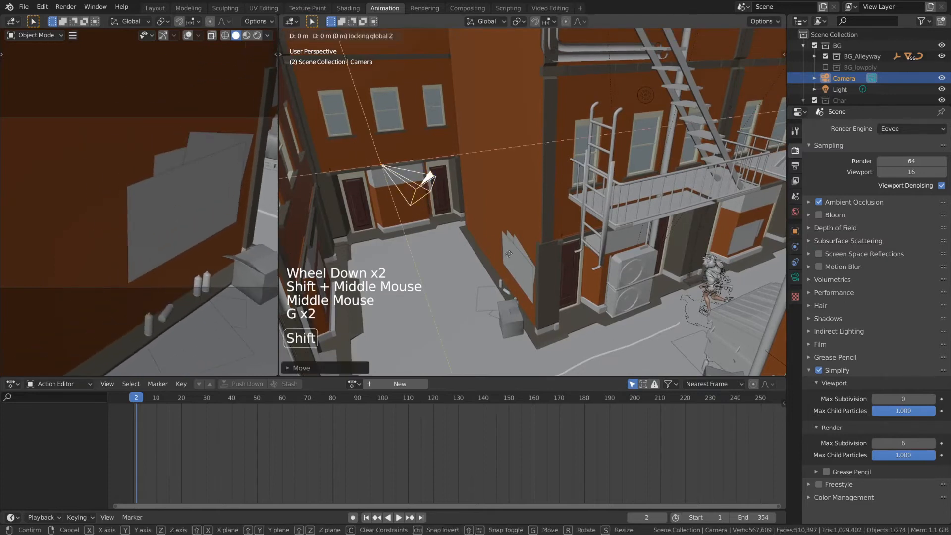
left_click(592, 351)
middle_click_drag(592, 350, 607, 299)
key("KP_0")
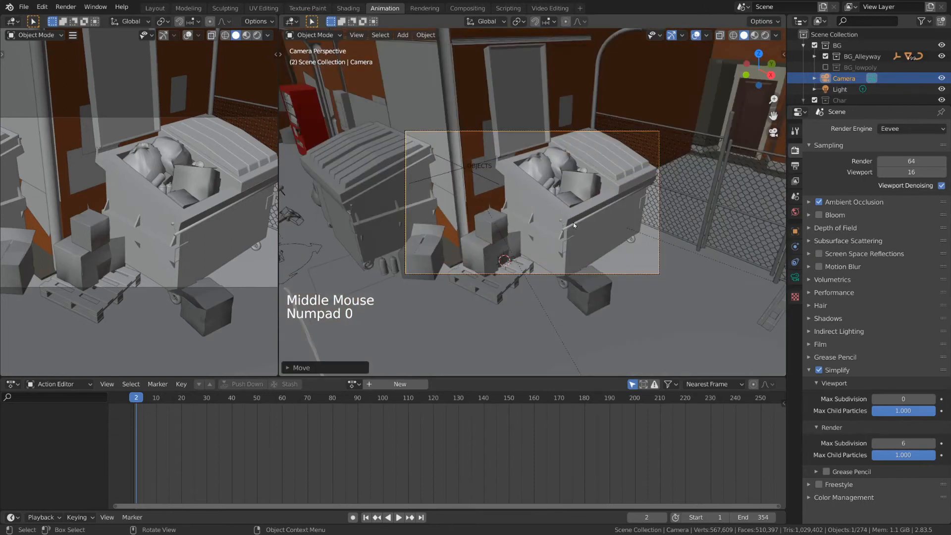
Reposition the camera to frame the boxes and pallet between the dumpsters, then adjust its distance along its local Z axis.
key("g")
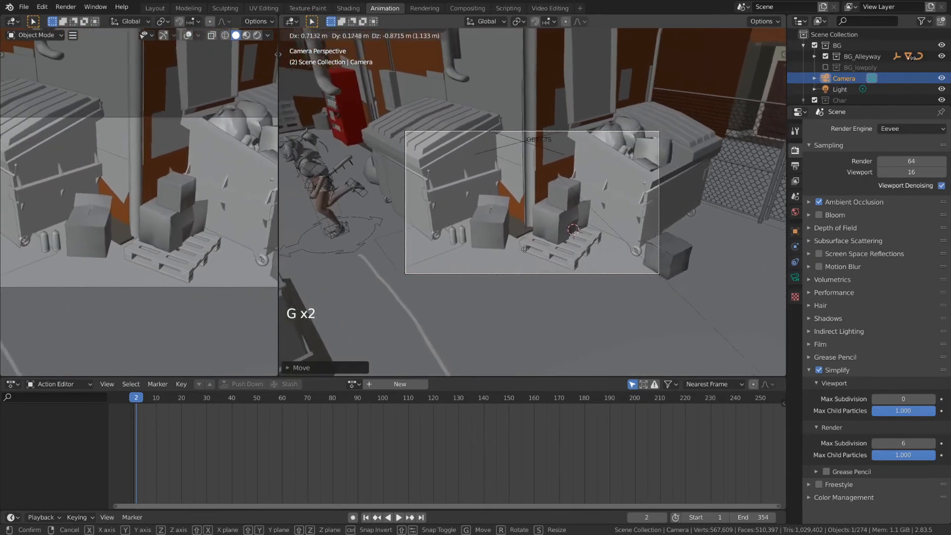
left_click(564, 209)
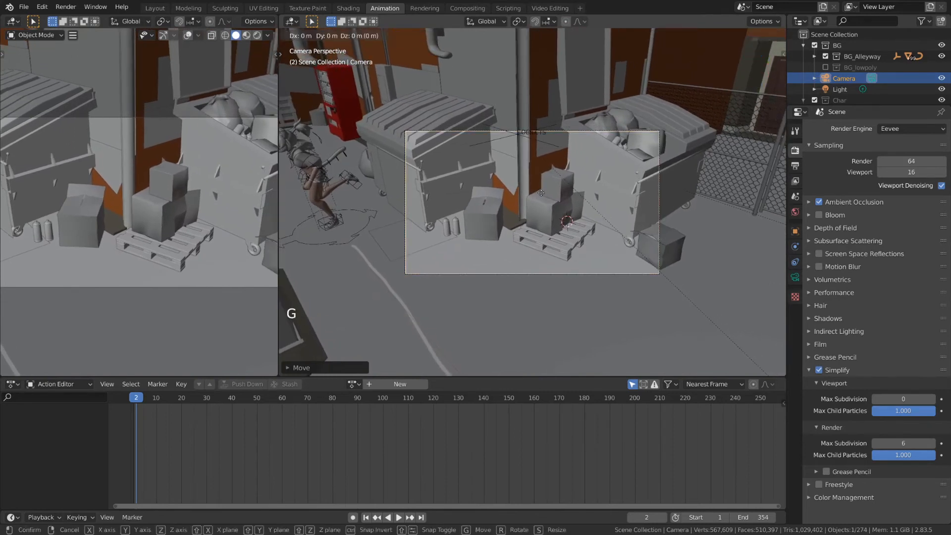
key("z")
key("z")
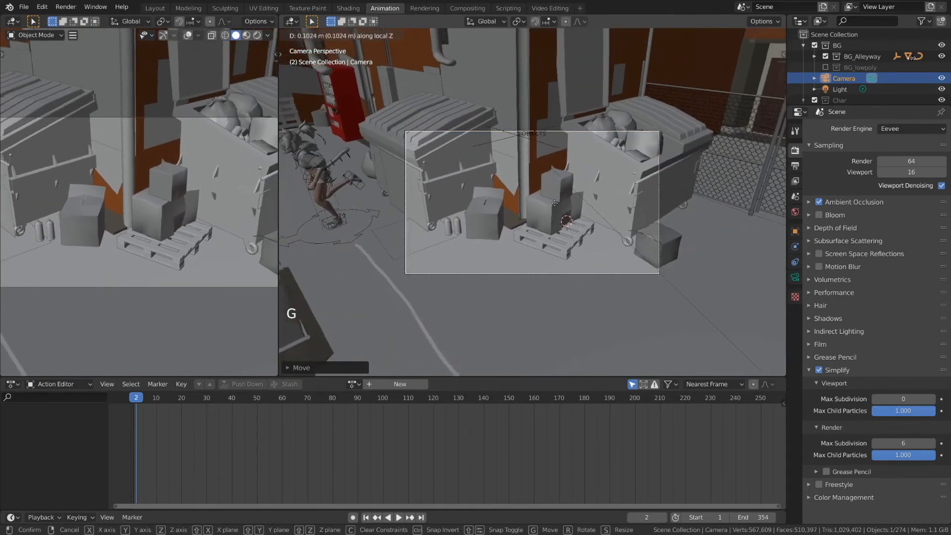
left_click(569, 190)
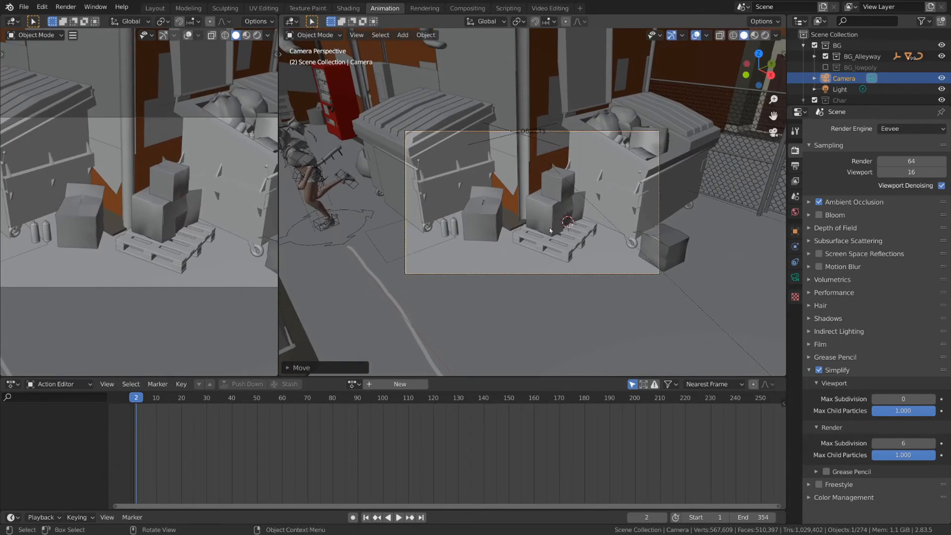
Enable auto keying, then move and rotate the camera at frame 31 to frame the runner beside the dumpster.
left_click(353, 517)
left_click(398, 517)
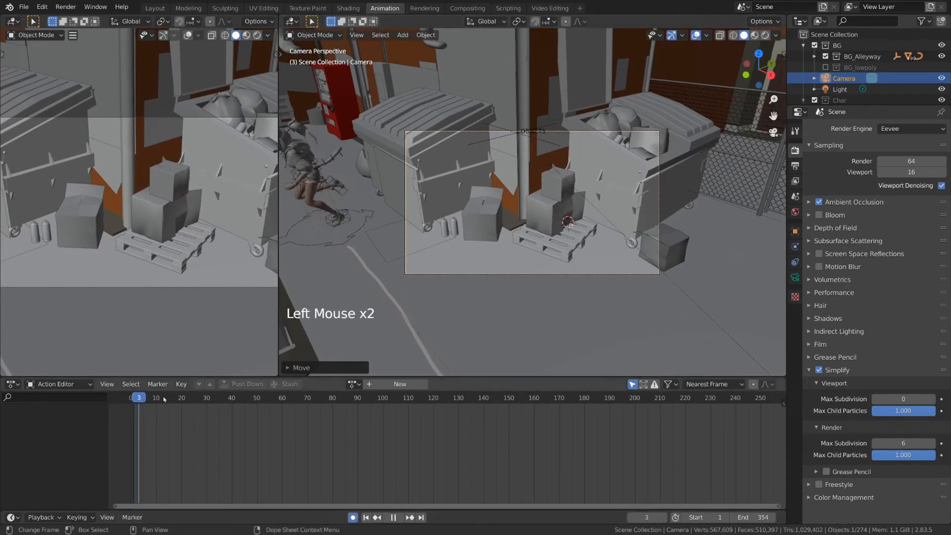
left_click_drag(163, 399, 209, 400)
key("g")
left_click(567, 198)
key("r")
left_click(571, 202)
key("g")
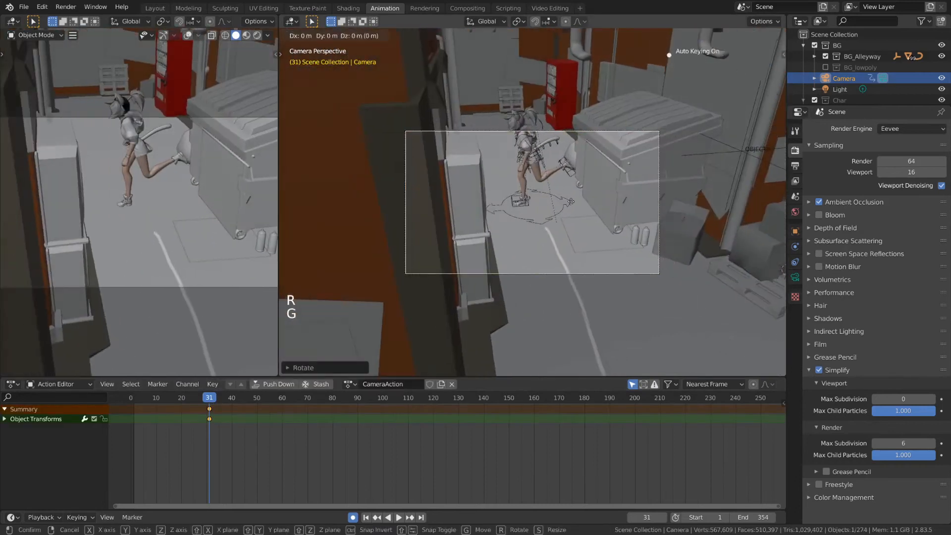
left_click(579, 217)
At frame 32, move the camera along the X axis to a new spot in the alley.
scroll(559, 421, "down", 1, "alt")
middle_click_drag(562, 274, 577, 201)
scroll(682, 268, "down", 5)
scroll(558, 260, "down", 2)
scroll(577, 201, "down", 3)
middle_click_drag(577, 200, 594, 163, "shift")
key("g")
key("x")
left_click(619, 154)
Turn the camera about the Z axis at frame 32 and shift its position so it faces the runner in the alley.
key("r")
key("z")
left_click(603, 134)
key("g")
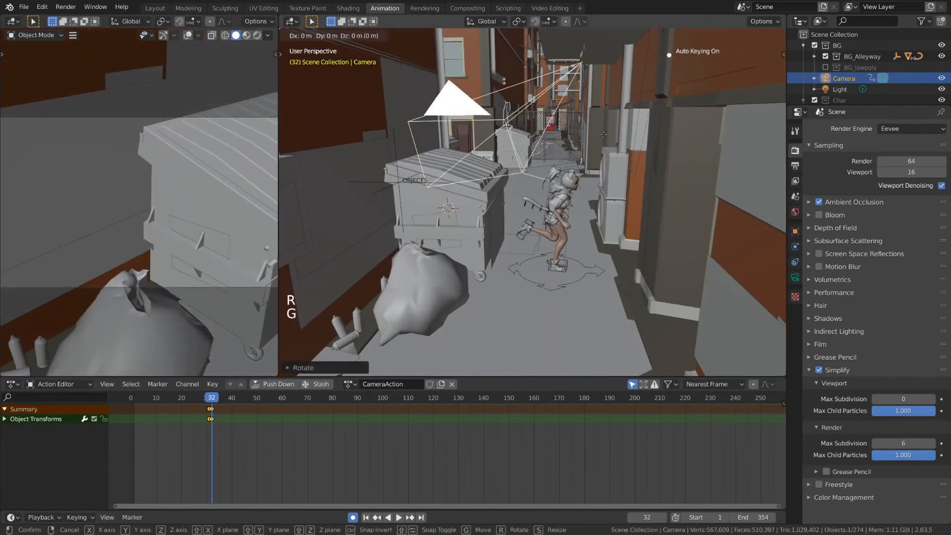
left_click(608, 137)
key("r")
key("z")
left_click(619, 129)
Look through the camera and refine its position and trackball rotation to frame the runner beside the dumpster and trash bag.
key("KP_0")
key("g")
left_click(496, 238)
key("r")
key("r")
left_click(410, 320)
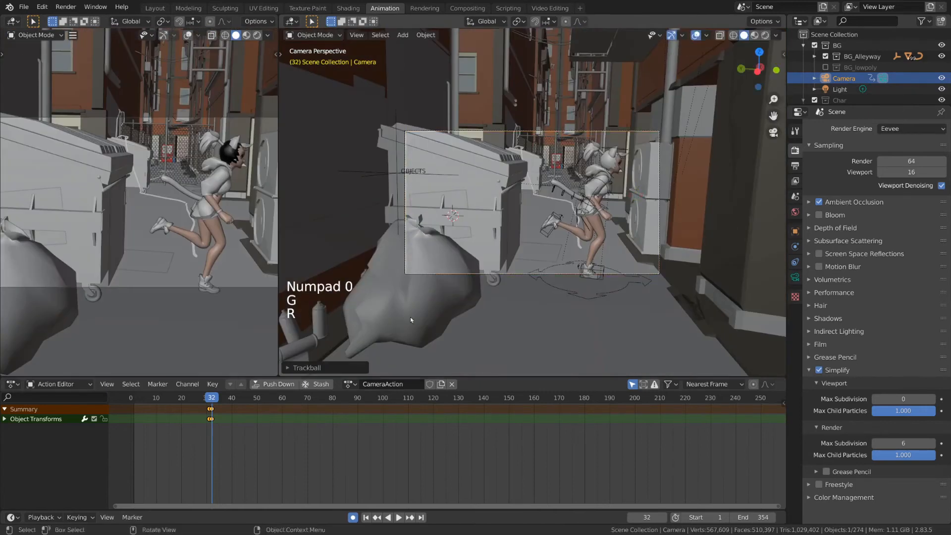
Key the camera's placement at frame 1 and play through the cut between the two camera angles.
key("space")
key("space")
left_click_drag(171, 397, 134, 398)
key("space")
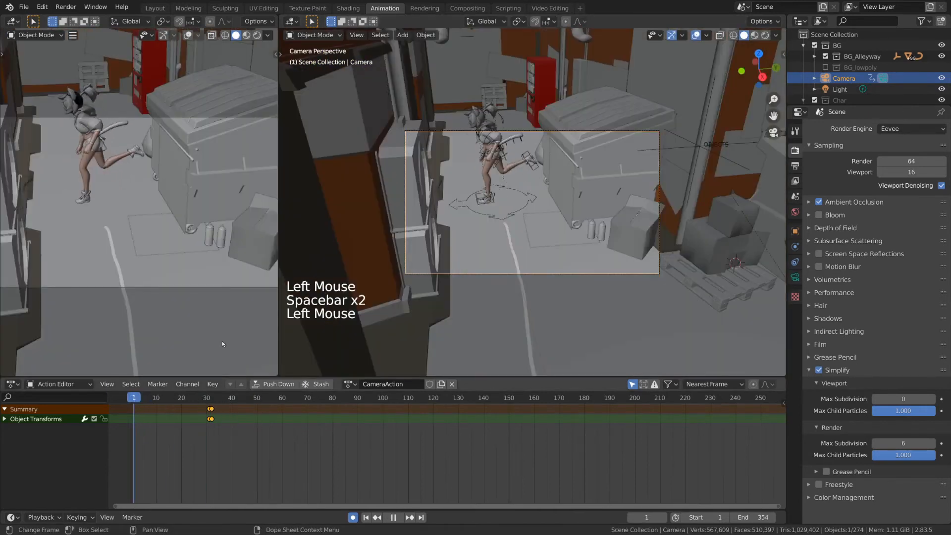
key("g")
key("space")
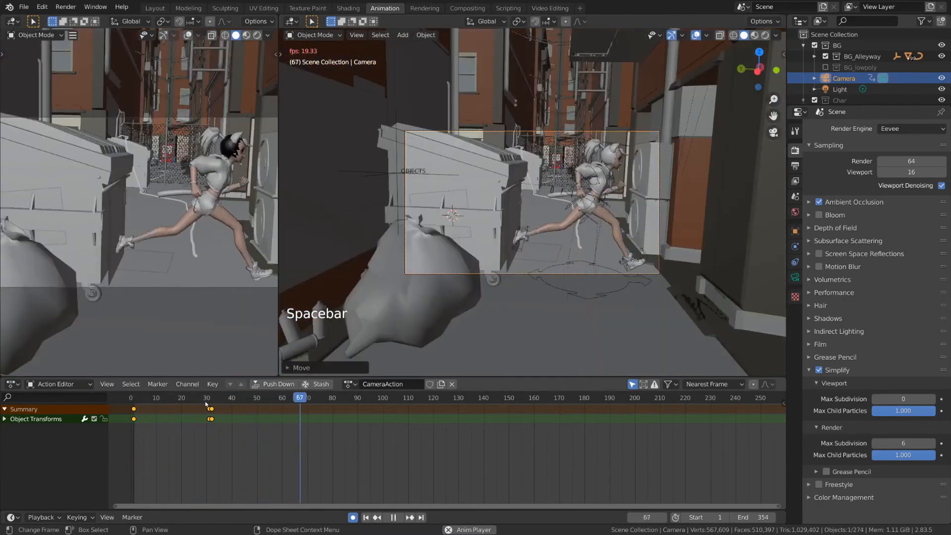
key("space")
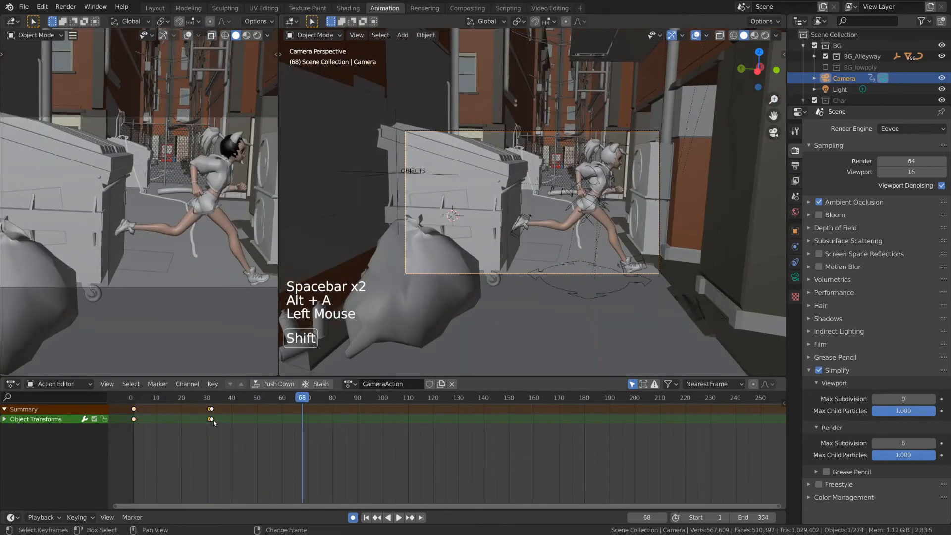
Set the handle type of the camera keyframes at frames 31, 32 and 1 to Vector, playing the animation in between.
key("v")
key("v")
left_click_drag(201, 399, 157, 402)
key("space")
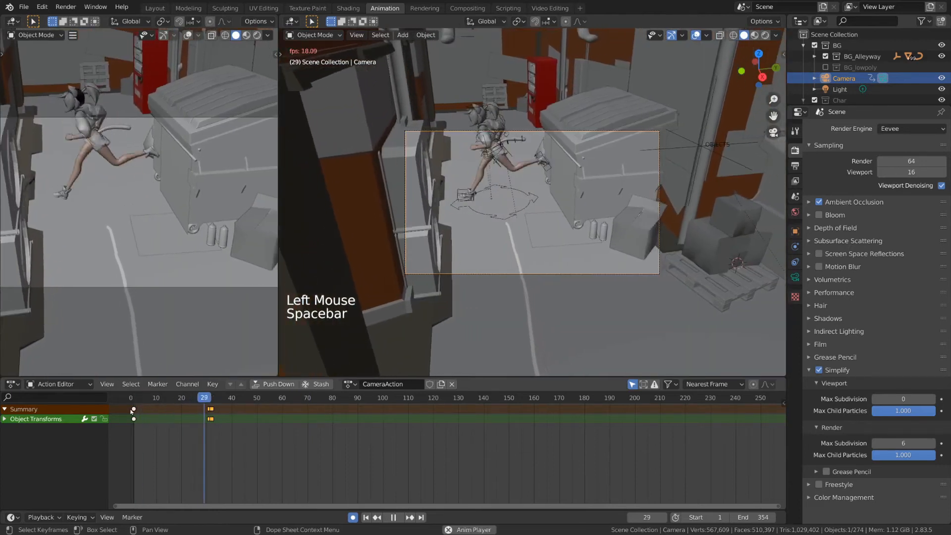
left_click(134, 408)
key("v")
key("v")
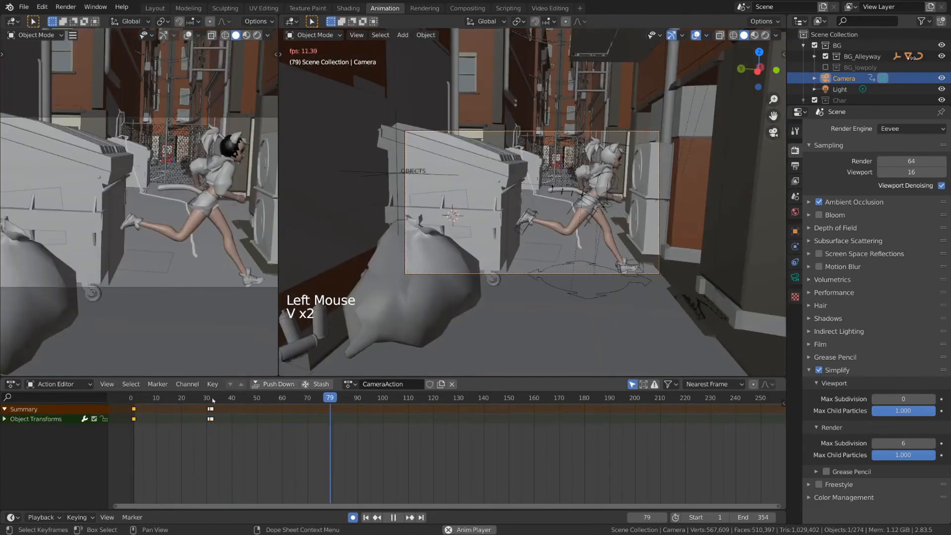
Key a slight trackball rotation of the camera at frame 79 and play the animation.
key("space")
key("r")
key("r")
left_click(302, 342)
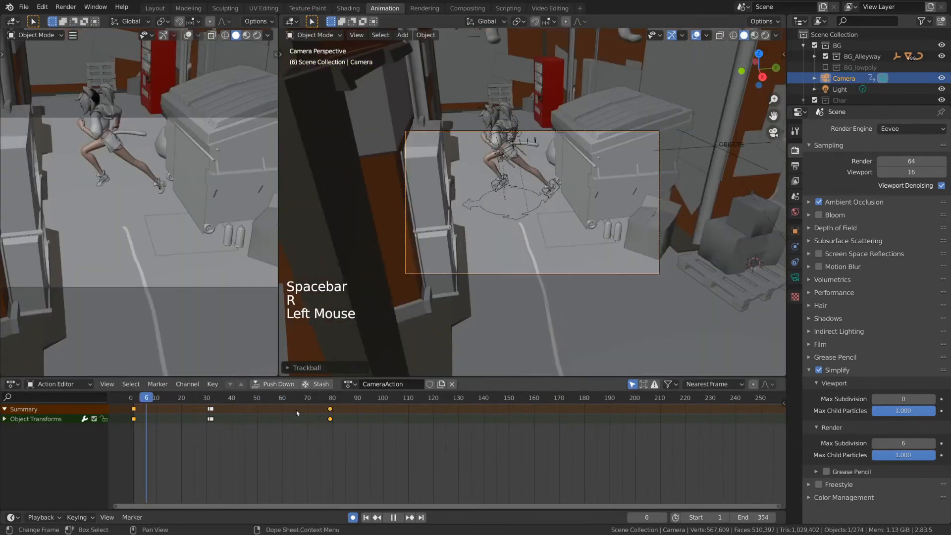
key("space")
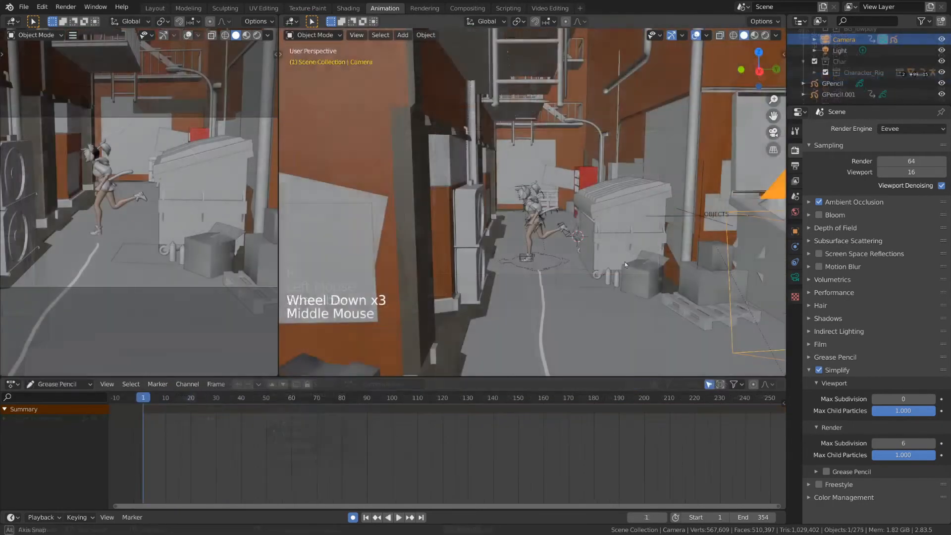
Align the active camera to a closer user view of the character in the alley.
middle_click_drag(625, 262, 534, 268)
scroll(594, 271, "up", 1)
middle_click_drag(535, 268, 613, 212)
scroll(578, 233, "up", 1)
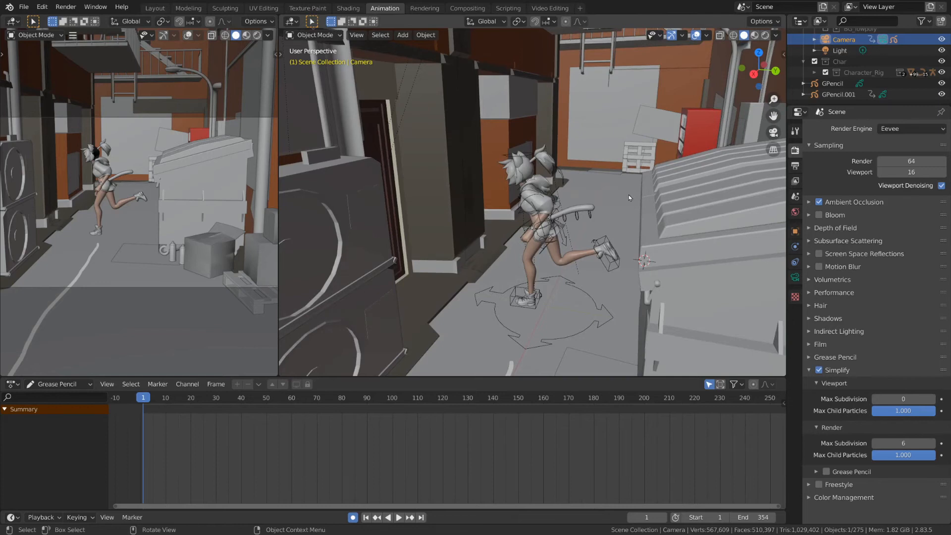
left_click(357, 35)
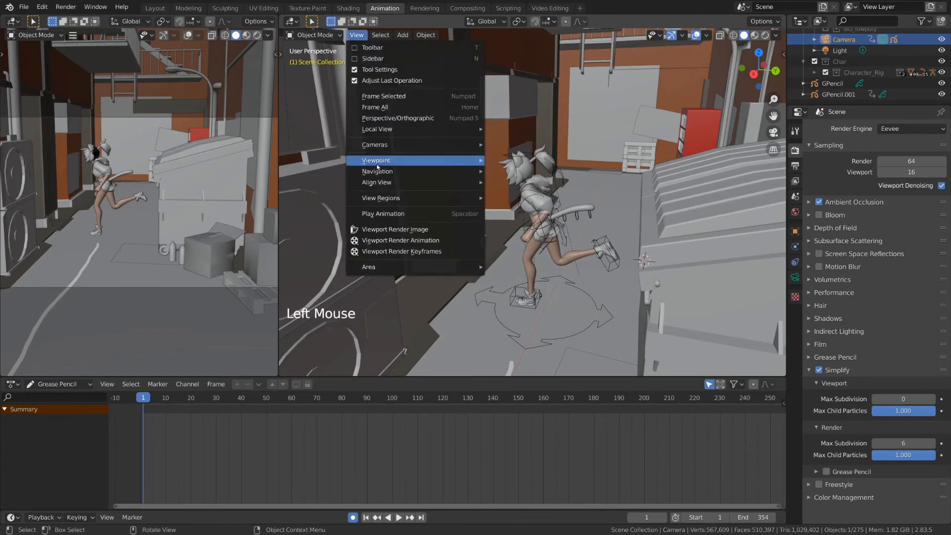
mouse_move(379, 186)
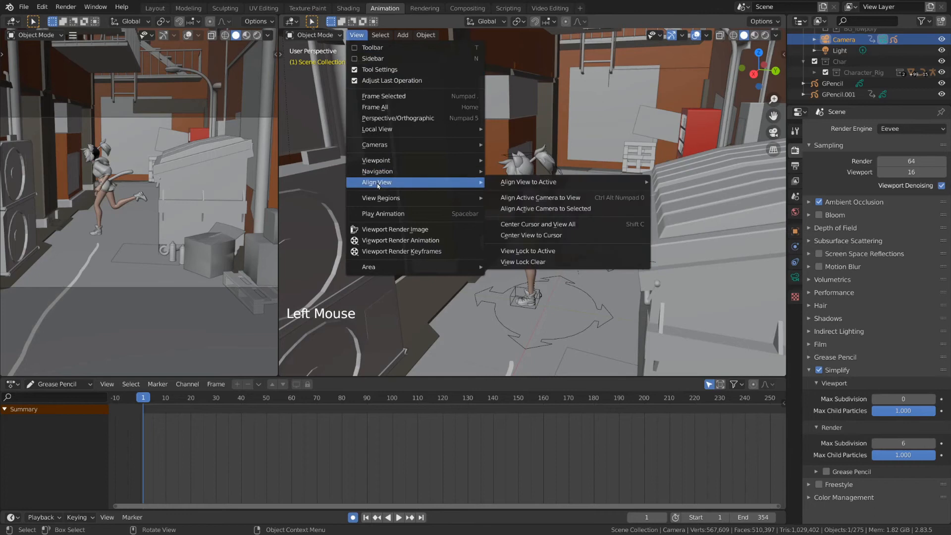
left_click(586, 201)
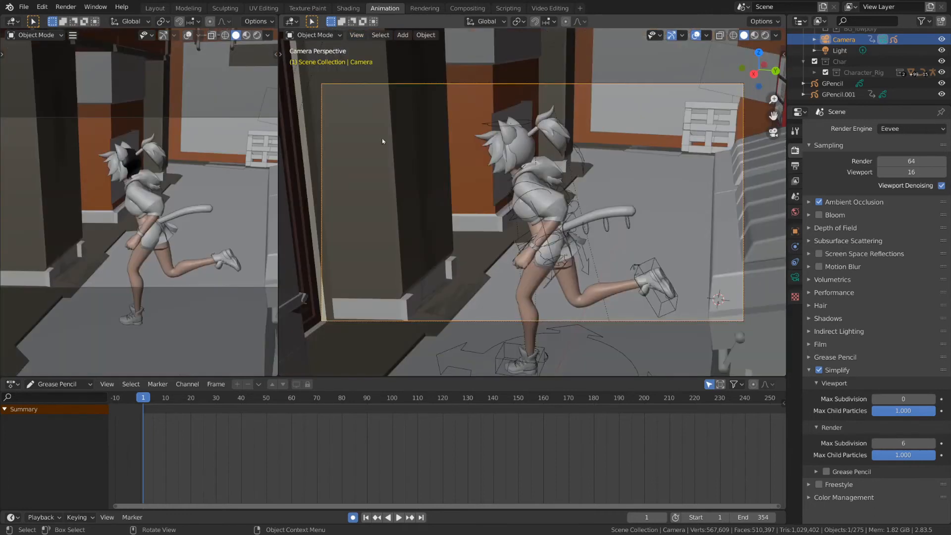
Align the active camera to a wider, lower view of the character, then adjust its aim with a trackball rotation.
middle_click_drag(489, 220, 636, 199)
scroll(634, 201, "down", 2)
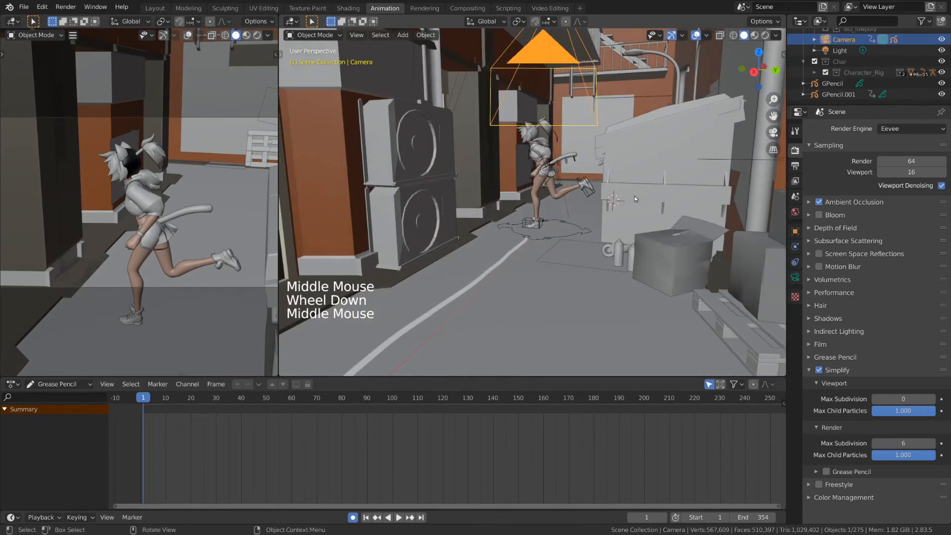
key("ctrl+alt+KP_0")
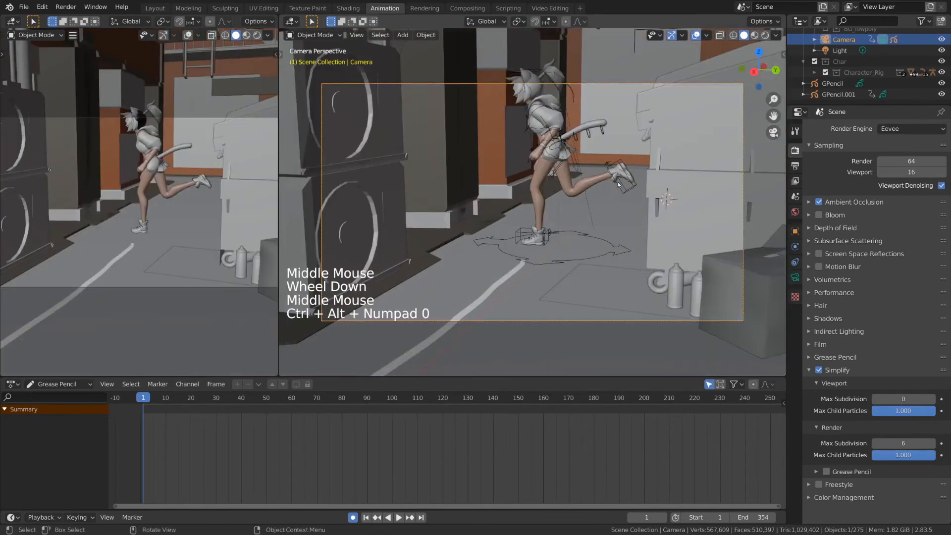
key("r")
key("r")
left_click(578, 224)
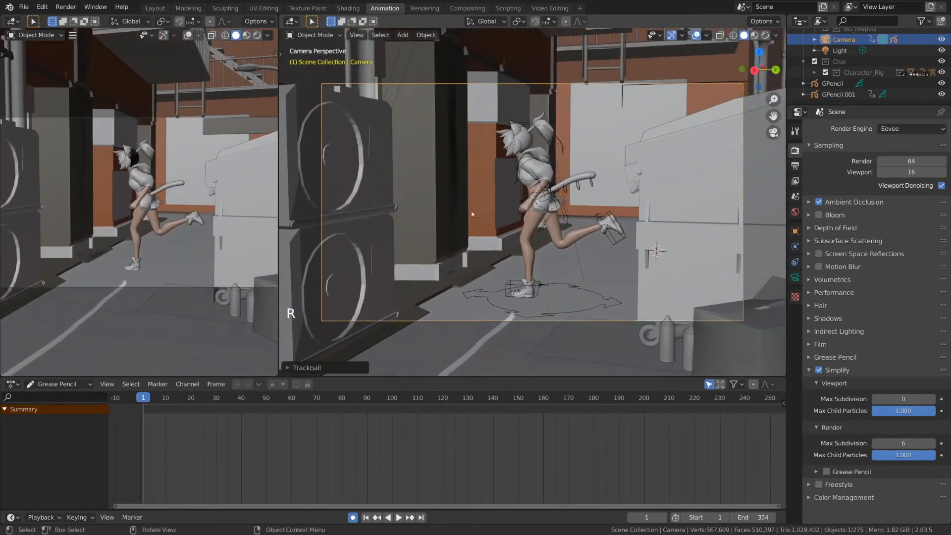
Move the camera closer to the character along its local Z axis and re-aim it with a trackball rotation.
key("g")
key("z")
key("z")
left_click(329, 217)
key("r")
key("r")
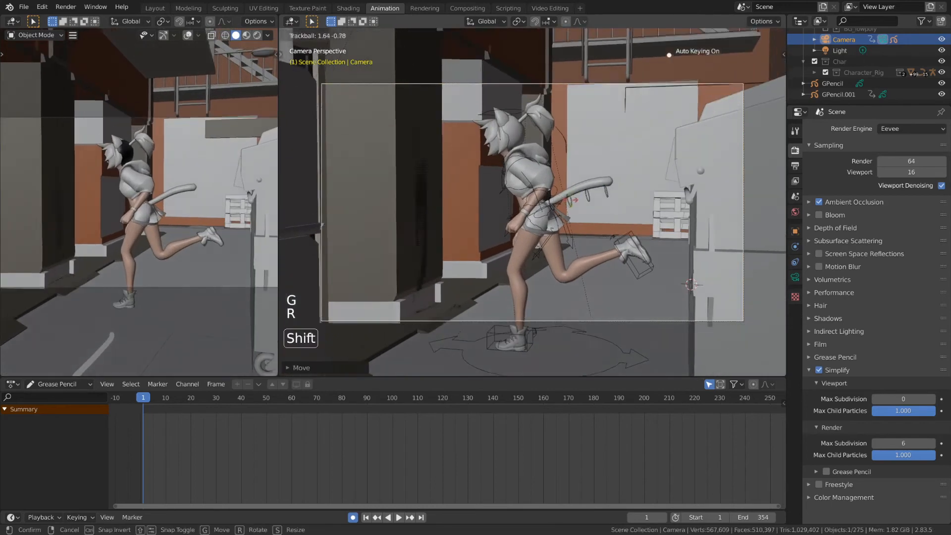
left_click(594, 214)
key("space")
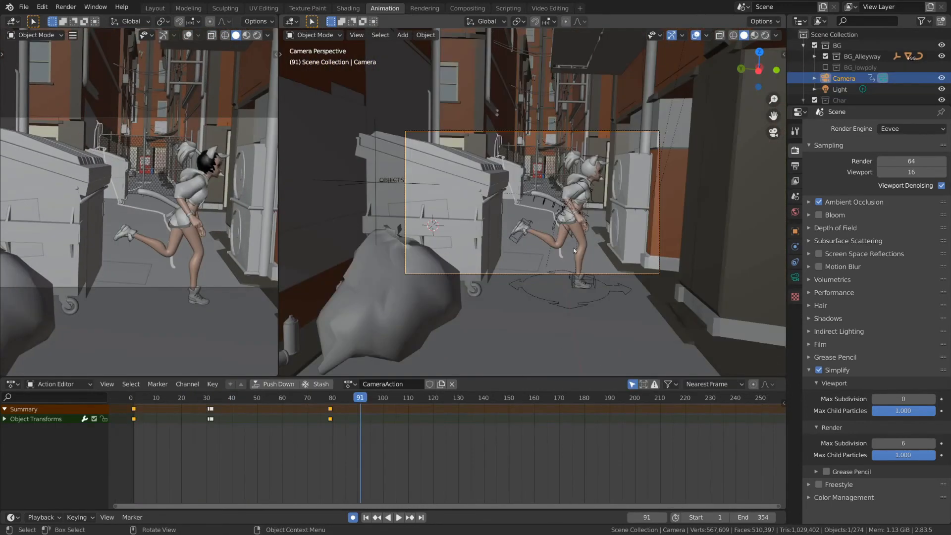
Add a blank Grease Pencil object, place it near the camera and parent it to the camera.
middle_click_drag(573, 247, 525, 214)
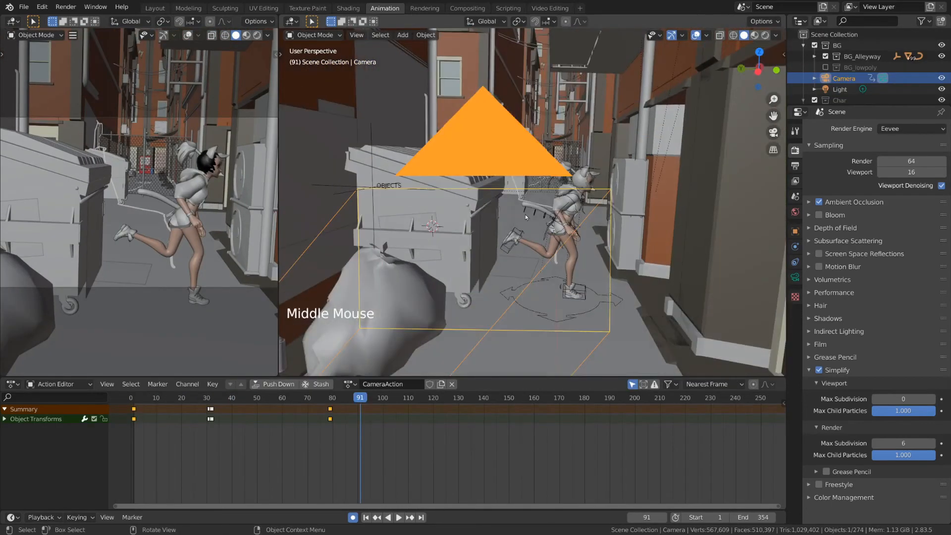
key("shift+a")
mouse_move(522, 210)
left_click(582, 209)
scroll(489, 255, "down", 3)
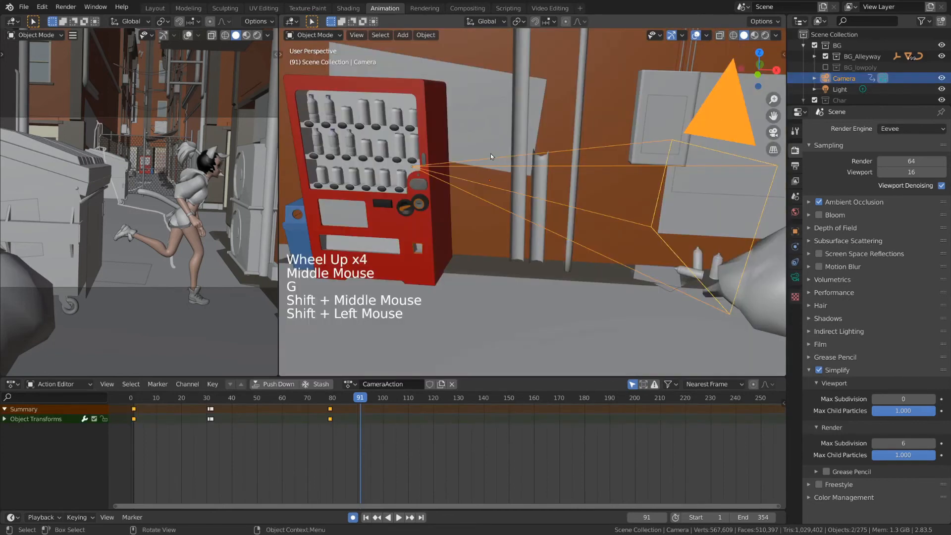
key("ctrl+p")
left_click(492, 154)
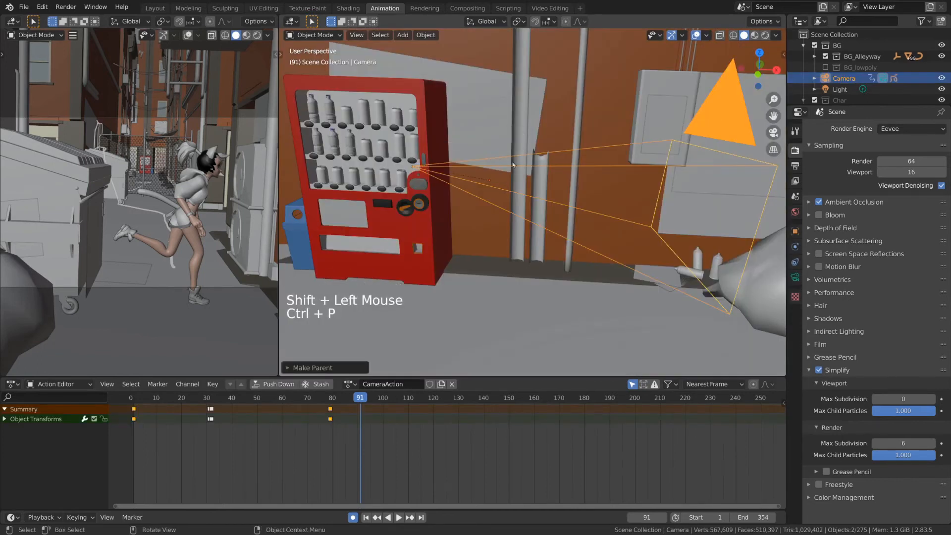
Look through the camera at frame 1 and set the Grease Pencil stroke placement to Origin in Draw mode.
middle_click_drag(566, 134, 601, 158)
key("KP_0")
key("shift+Left")
key("Home")
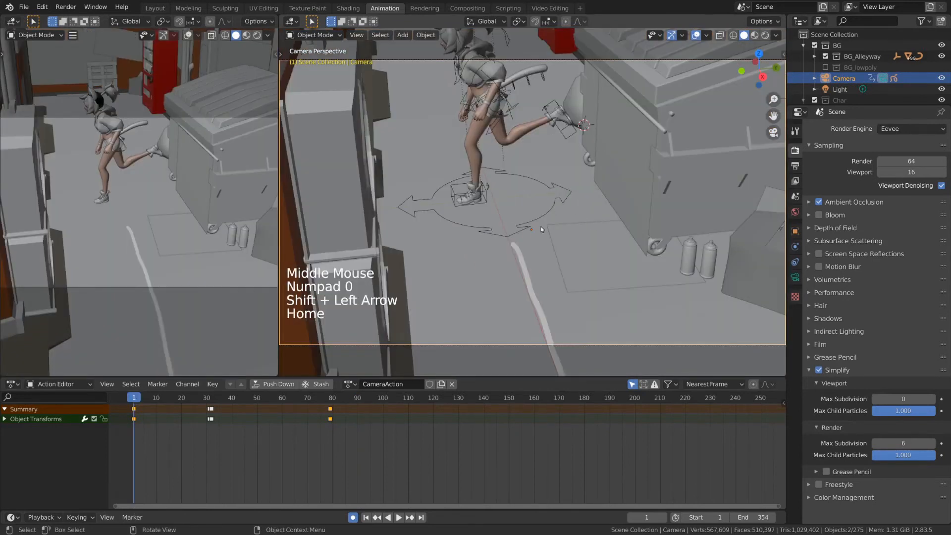
key("ctrl+z")
key("ctrl+z")
key("ctrl+z")
left_click(483, 35)
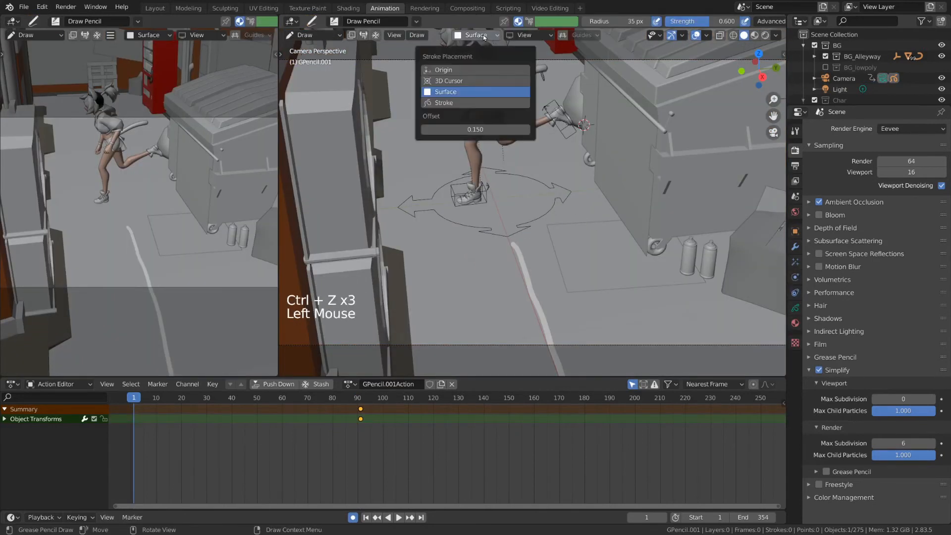
left_click(469, 71)
mouse_move(387, 109)
left_mouse_down()
mouse_move(376, 285)
mouse_move(391, 111)
left_mouse_up()
mouse_move(586, 158)
left_mouse_down()
mouse_move(654, 278)
mouse_move(582, 153)
left_mouse_up()
key("n")
key("n")
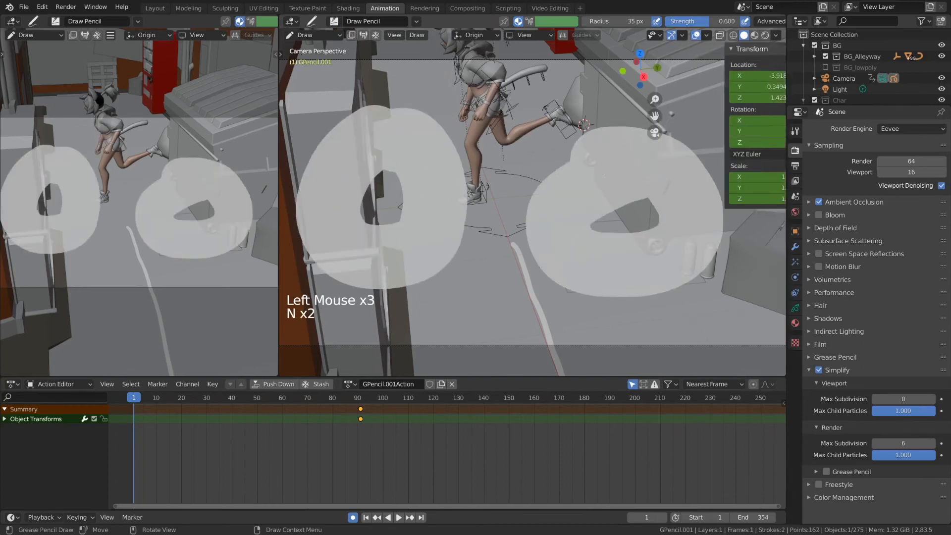
key("ctrl+z")
key("ctrl+z")
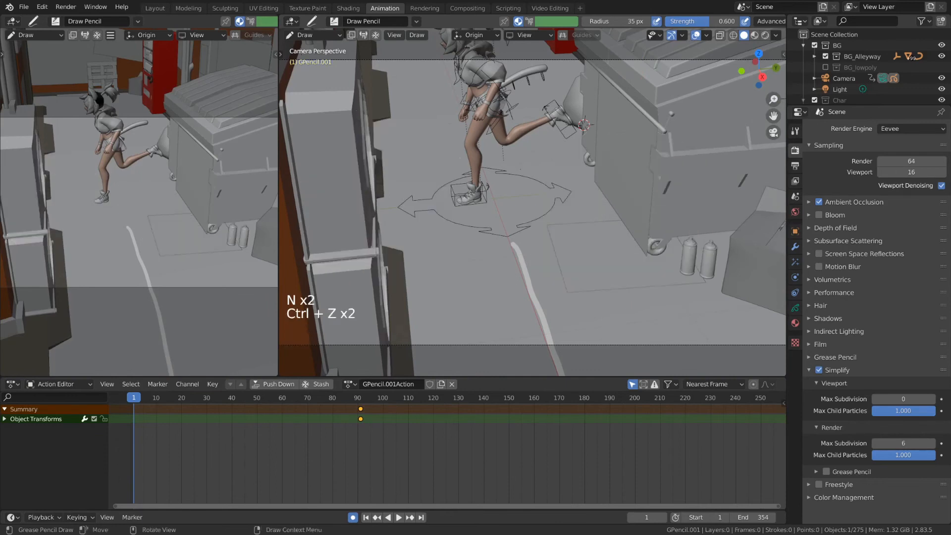
Draw two stick figures side by side in the camera frame with a 6 px brush radius and play the animation.
left_click(454, 162)
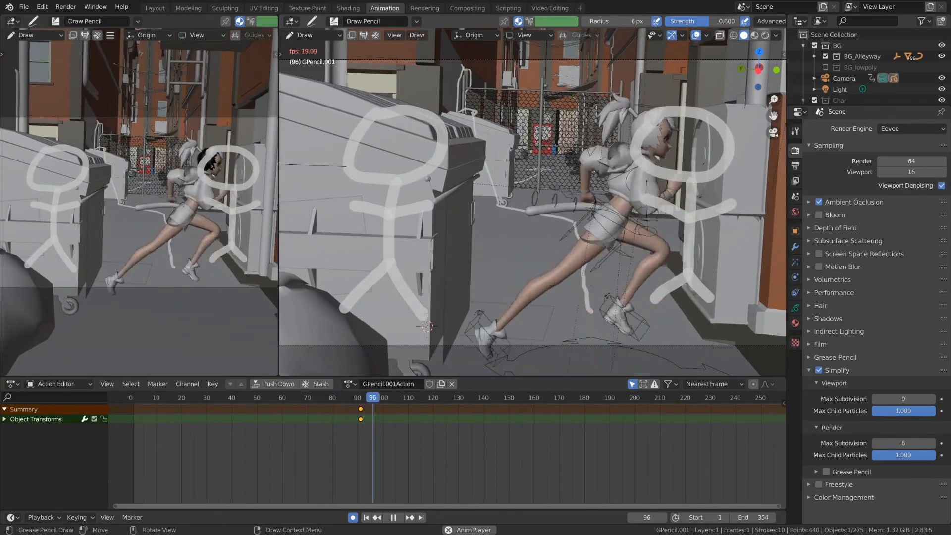
key("space")
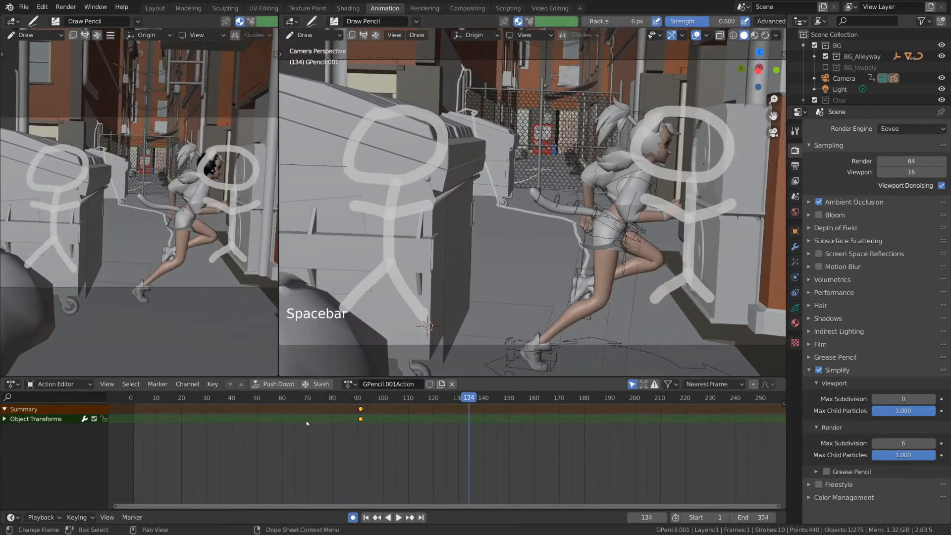
left_click_drag(329, 398, 197, 410)
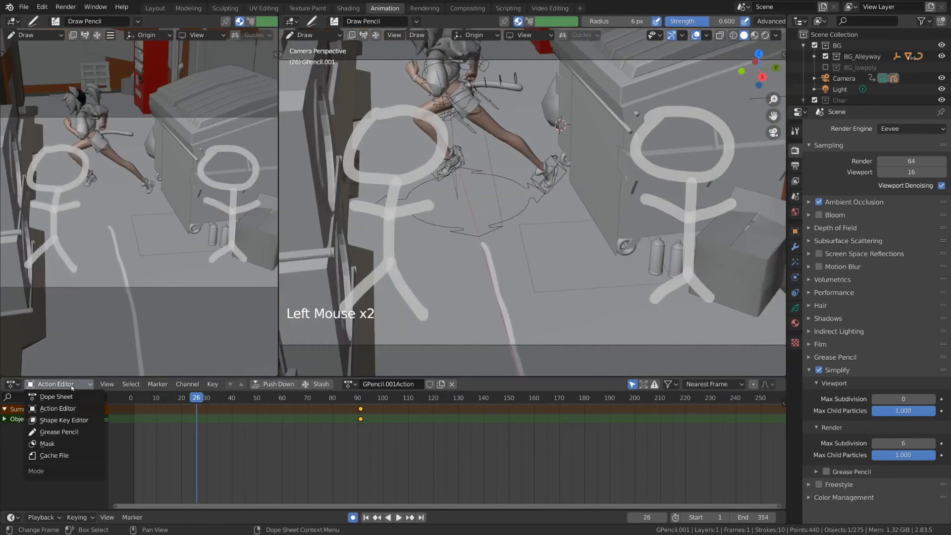
Switch the animation editor to Grease Pencil mode and play the animation from frame 1.
left_click(66, 435)
left_click_drag(202, 398, 132, 404)
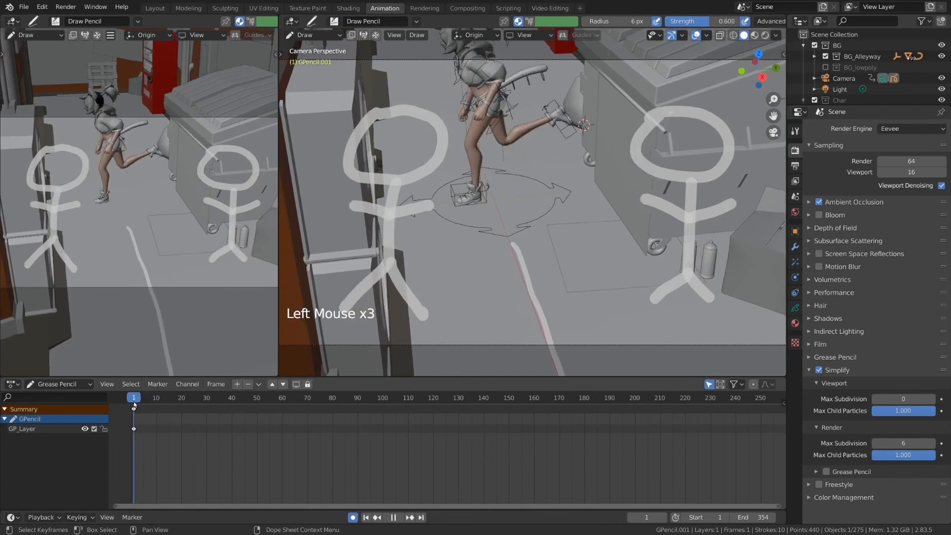
key("space")
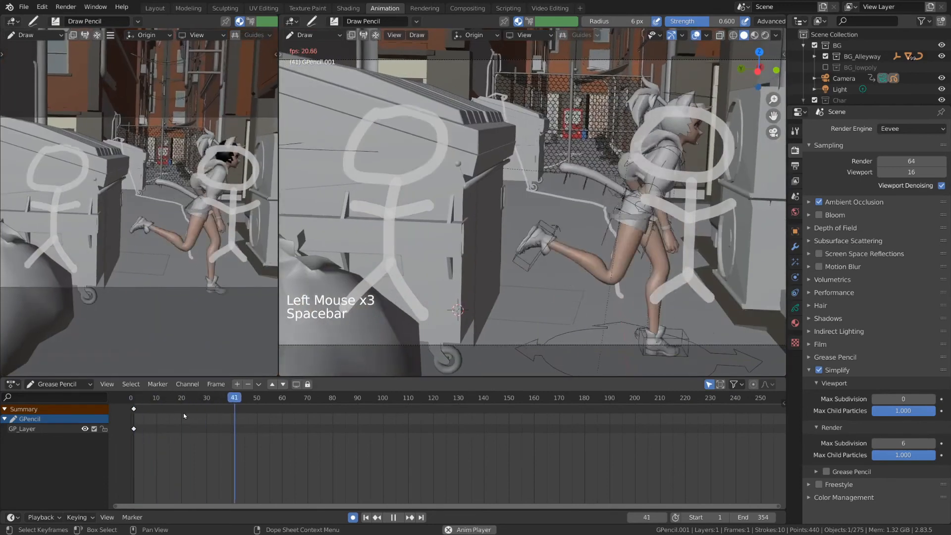
key("space")
Draw one larger stick figure near the middle of the camera frame at frame 32 and play the animation from frame 0.
left_click(223, 398)
left_click_drag(223, 399, 211, 402)
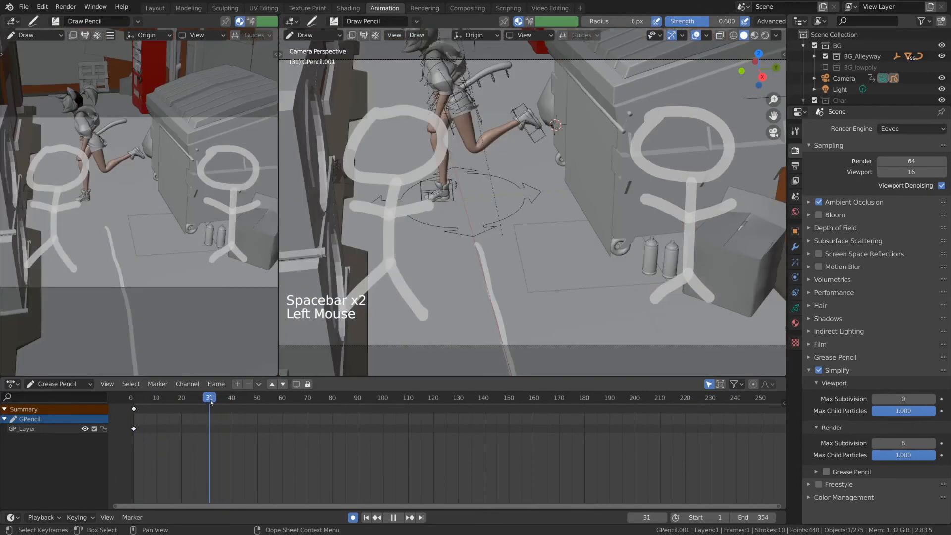
key("Right")
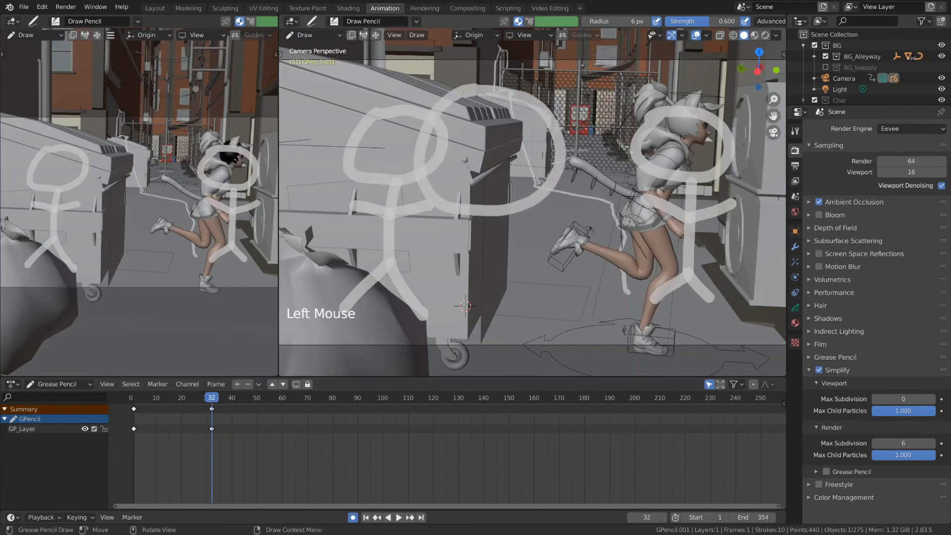
left_click_drag(463, 92, 463, 93)
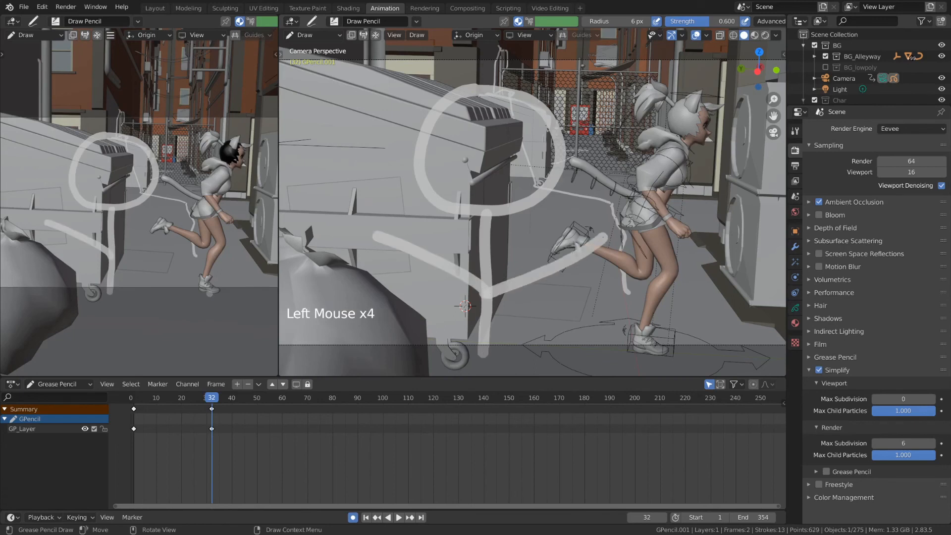
left_click_drag(211, 399, 133, 400)
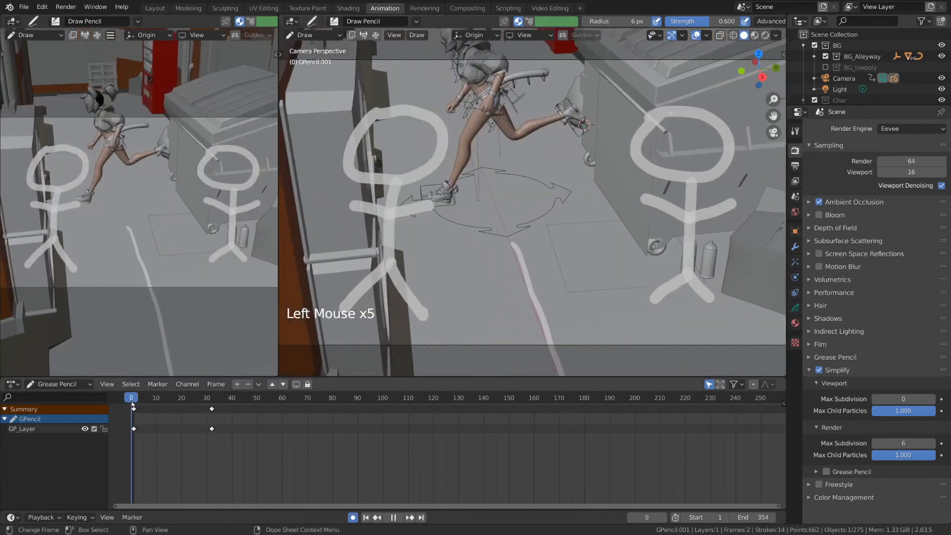
key("space")
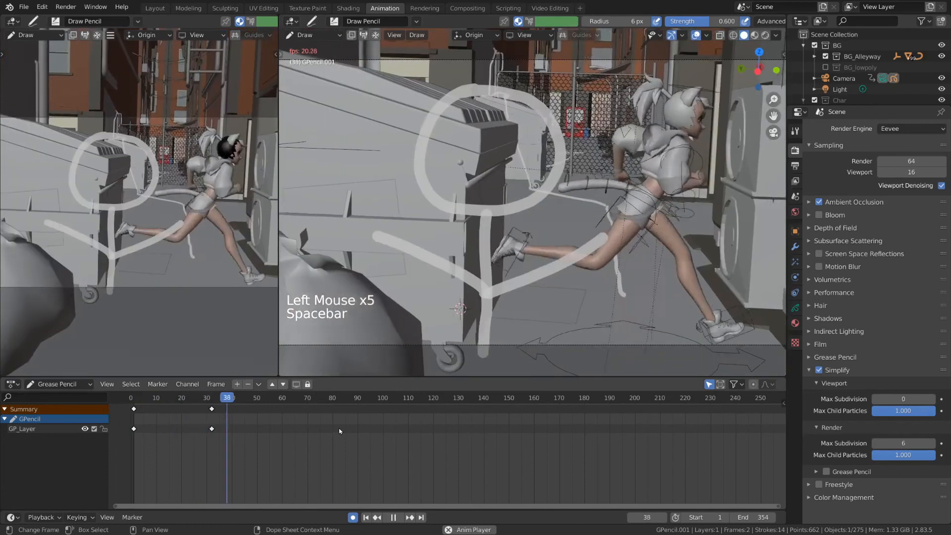
Draw a stick figure with raised arms over the dumpster at frame 73 and play back the transition from the previous drawing.
key("space")
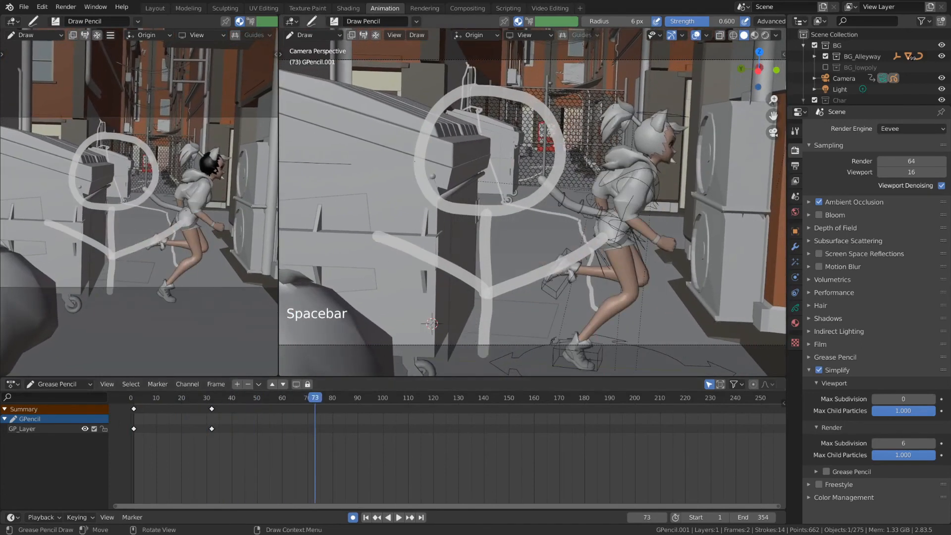
left_click_drag(425, 105, 436, 106)
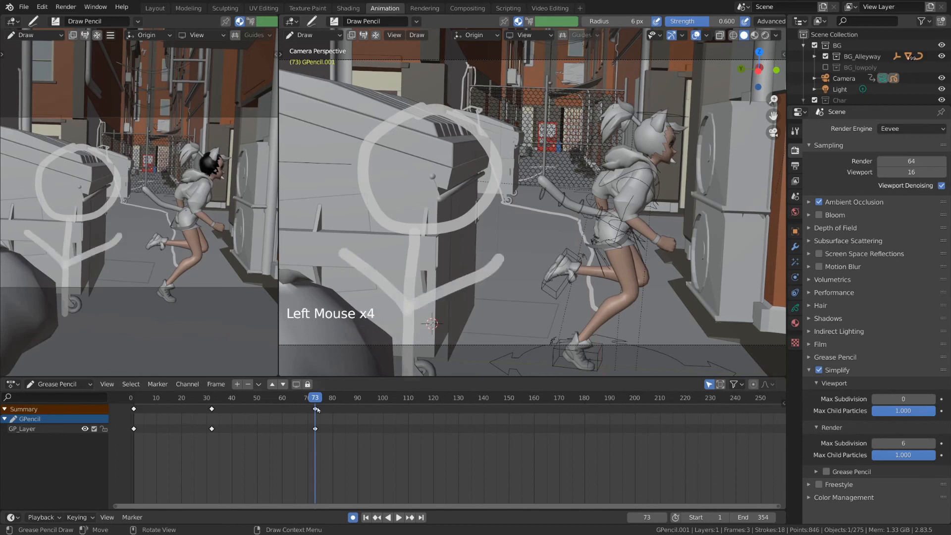
left_click(209, 399)
key("space")
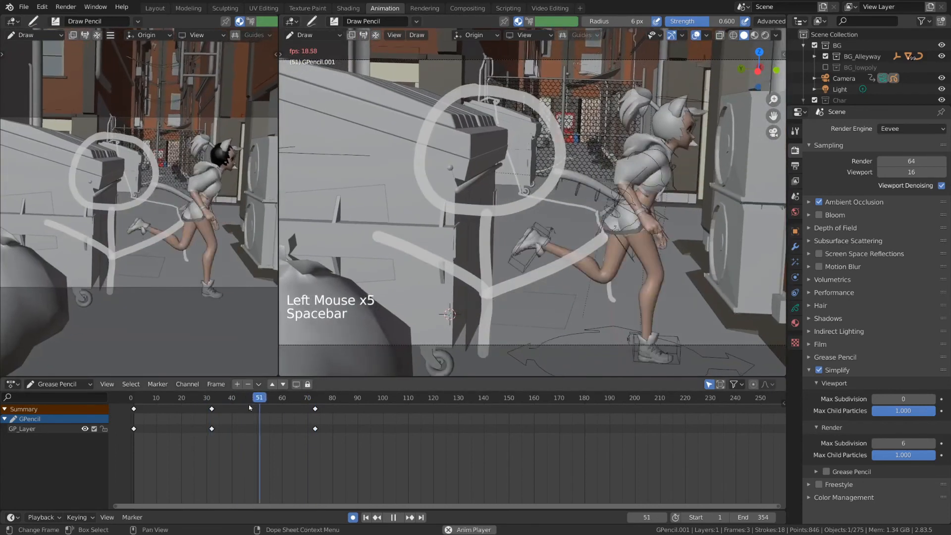
key("space")
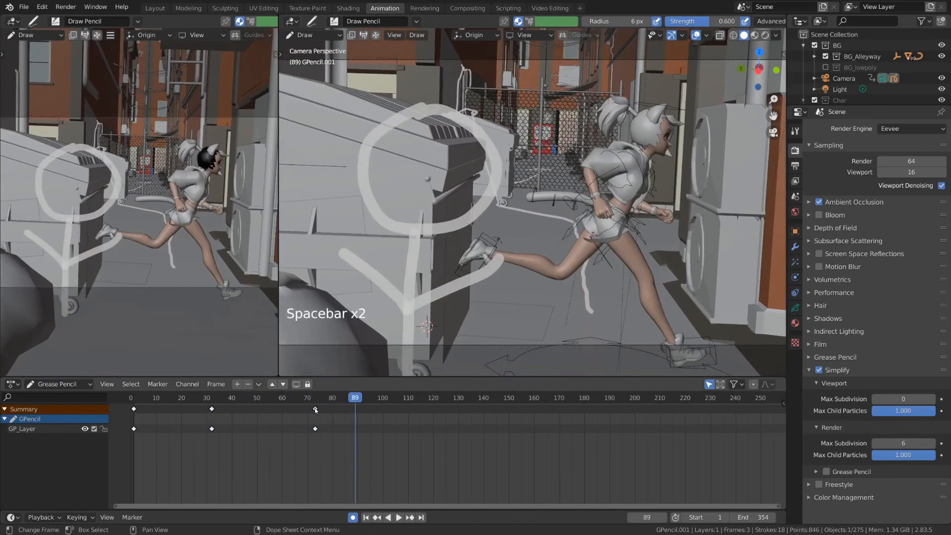
Move the Grease Pencil keyframe at frame 73 to frame 51 and play the animation.
left_click(315, 409)
key("g")
left_click(259, 426)
key("space")
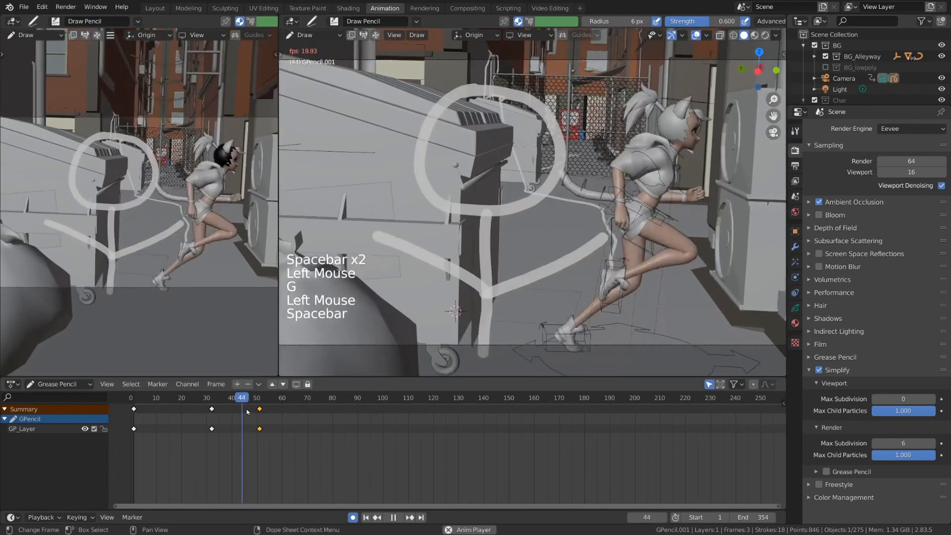
Draw a stick figure partly cut off by the left edge of the camera frame at frame 77 and replay the animation.
key("space")
left_click_drag(323, 239, 277, 222)
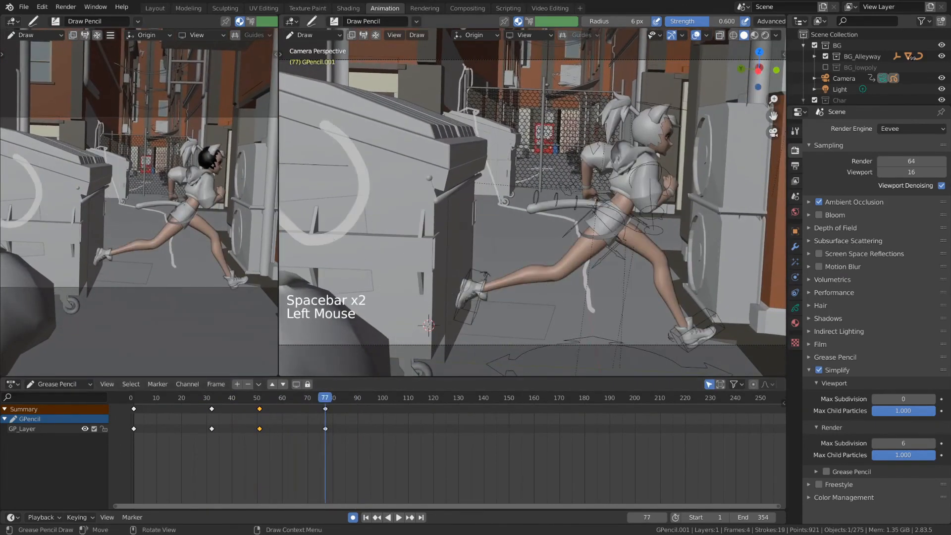
left_click_drag(271, 308, 269, 310)
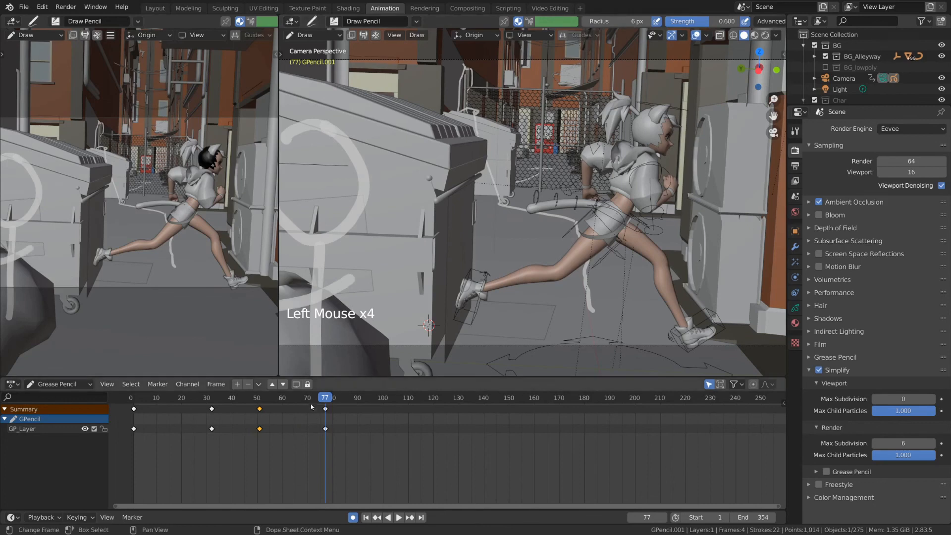
left_click_drag(312, 398, 176, 398)
key("space")
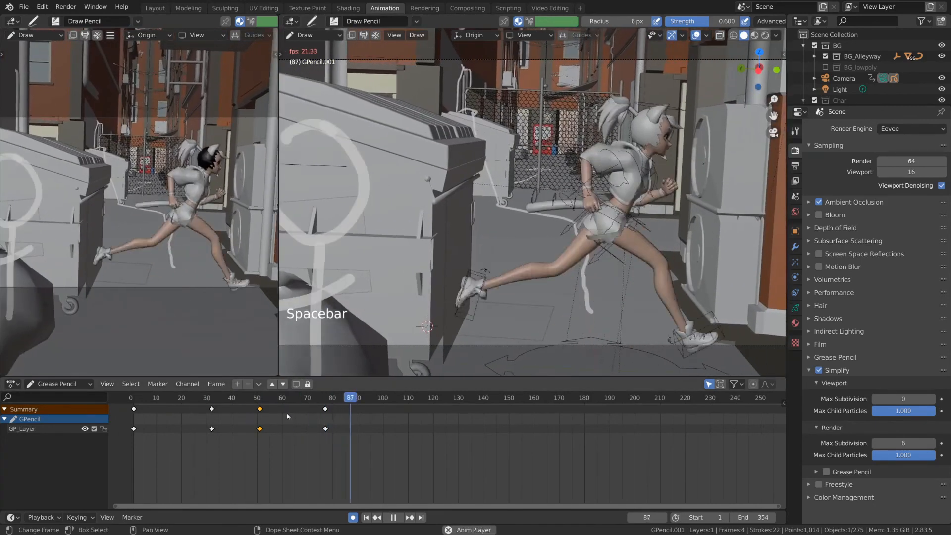